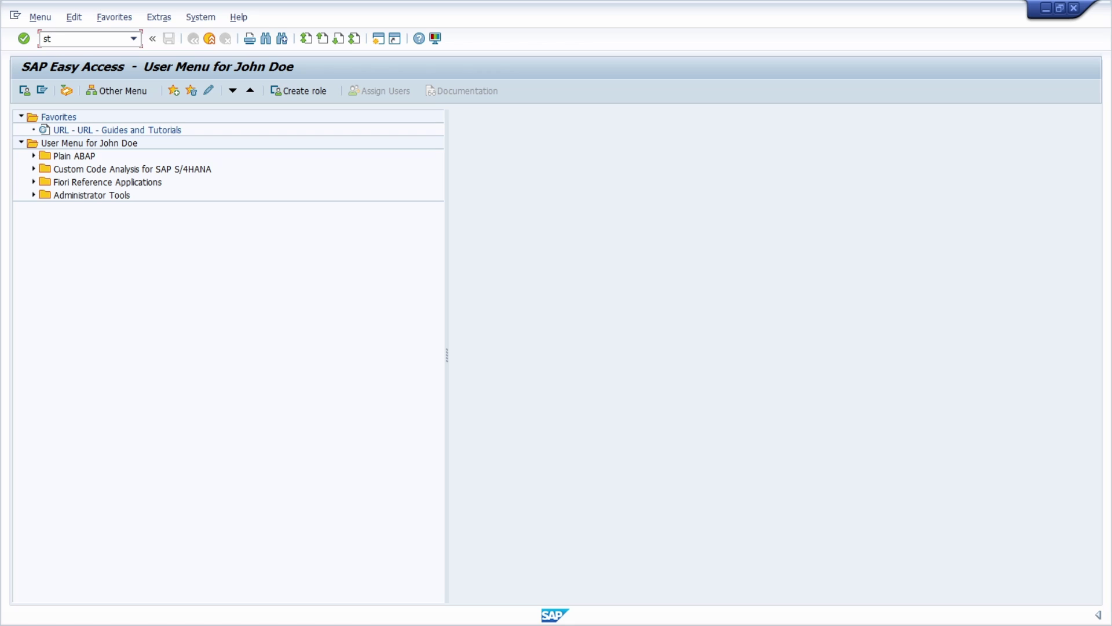
# - Open transaction ST05 and activate the SQL trace with stack trace and progress display off
pyautogui.write('05')
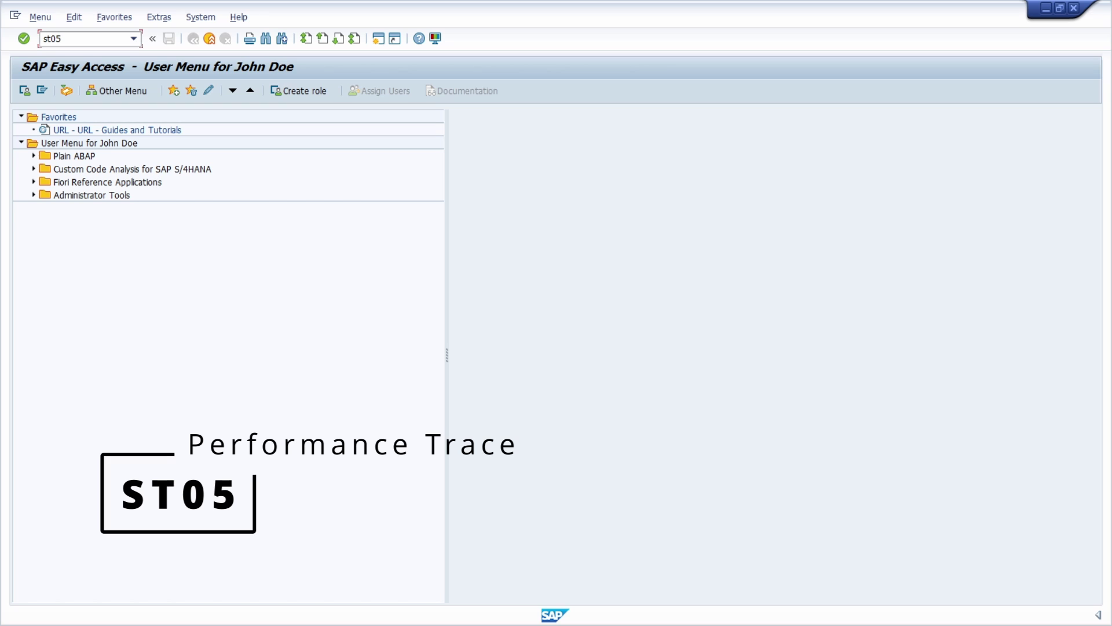
pyautogui.press('Return')
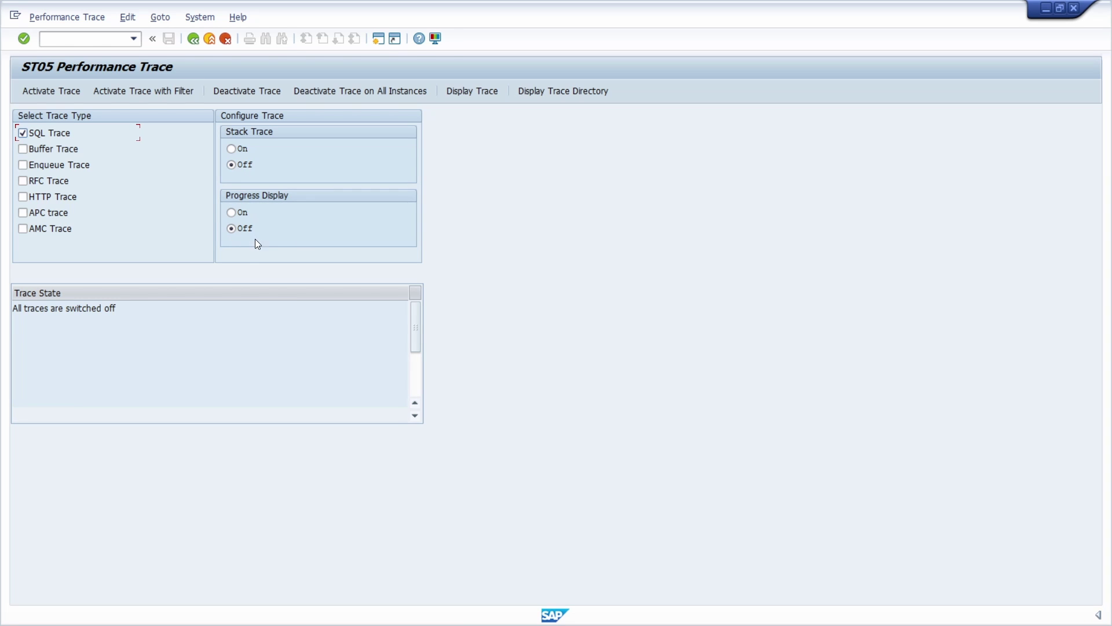
pyautogui.moveTo(30, 317); pyautogui.dragTo(153, 314)
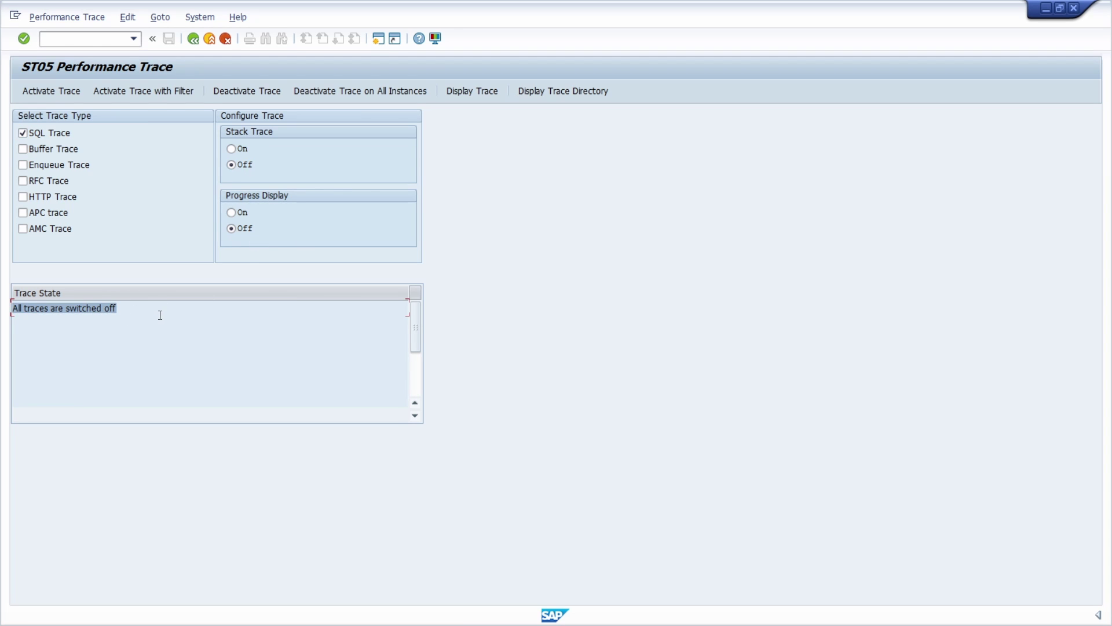
pyautogui.click(159, 313)
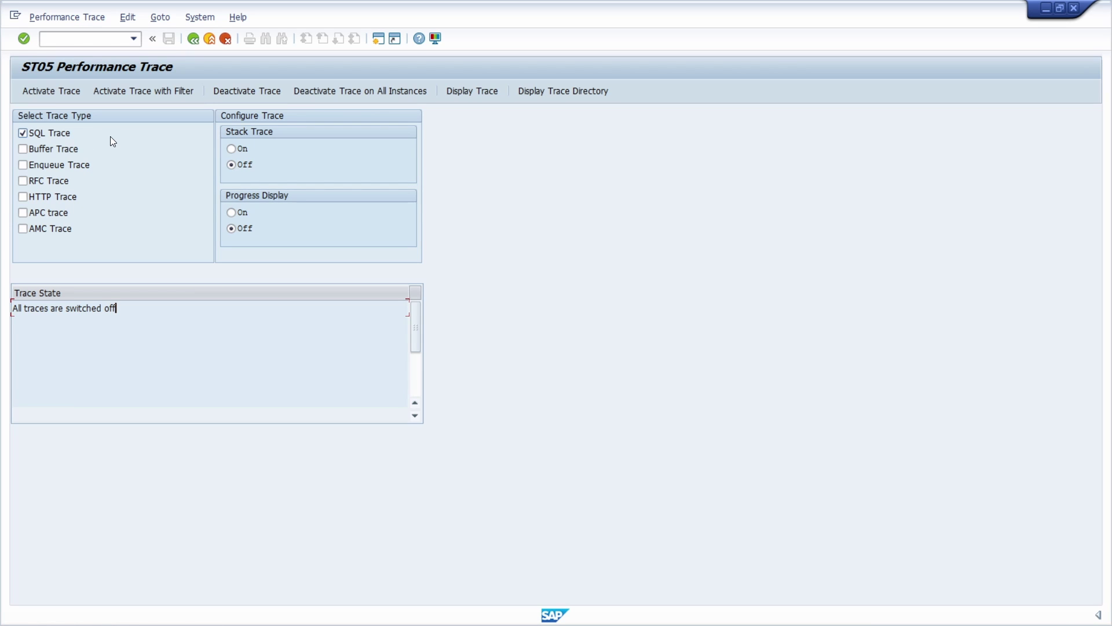
pyautogui.click(57, 92)
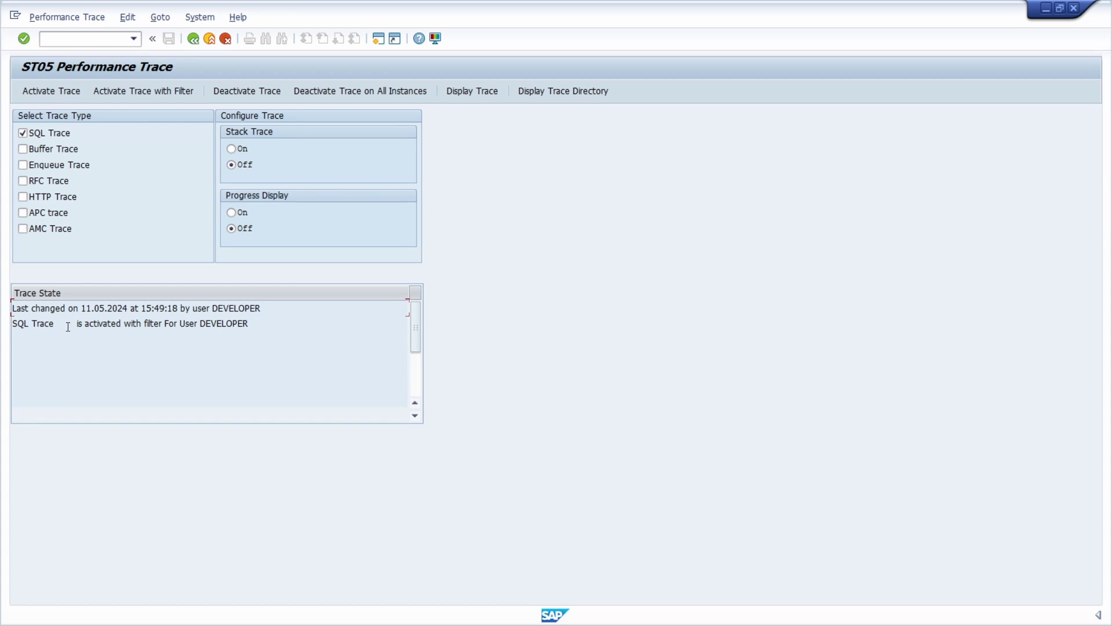
pyautogui.moveTo(79, 323); pyautogui.dragTo(313, 320)
pyautogui.click(288, 322)
pyautogui.doubleClick(203, 322)
pyautogui.click(268, 327)
# - Start transaction SE38 in a new session and display the source code of program Z_EXAMPLE_SQL_TRACE
pyautogui.click(81, 37)
pyautogui.write('/ose38')
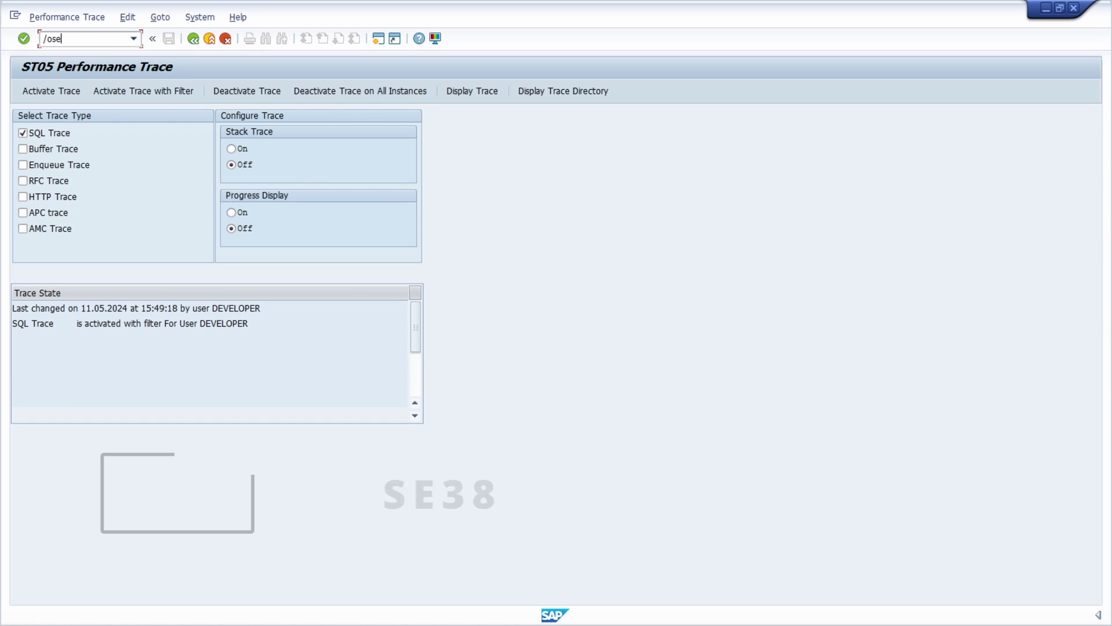
pyautogui.press('Return')
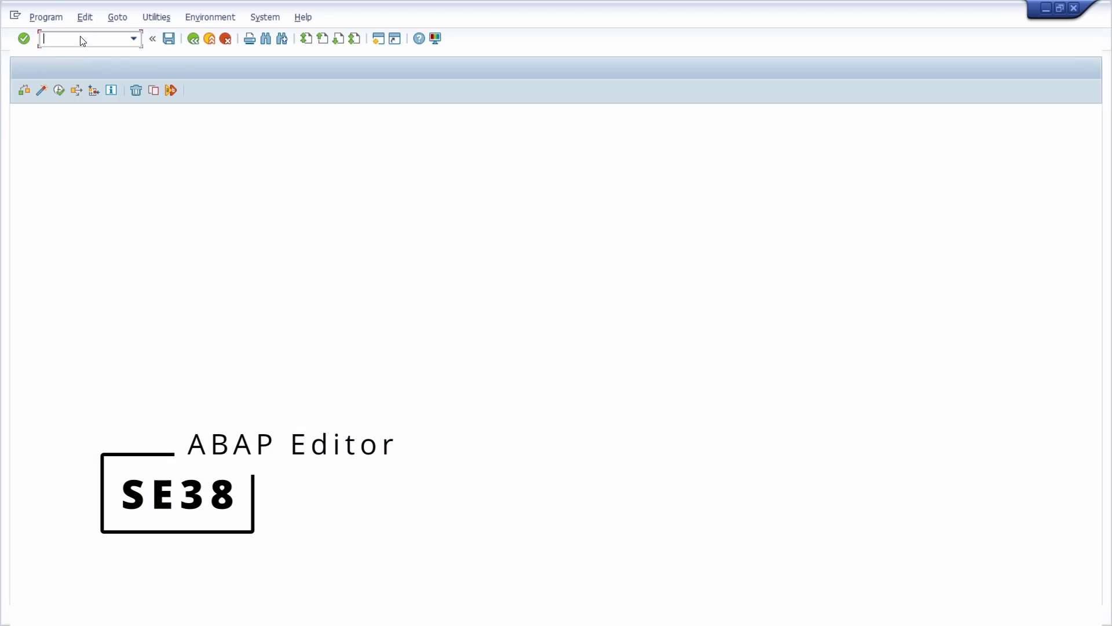
pyautogui.write('Z')
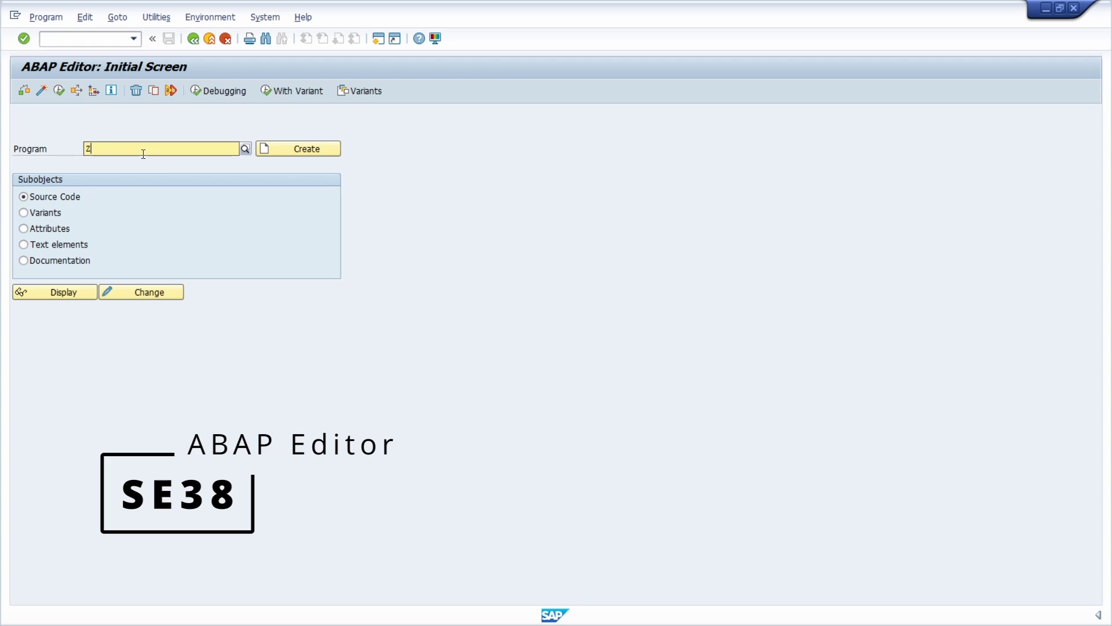
pyautogui.write('_exam')
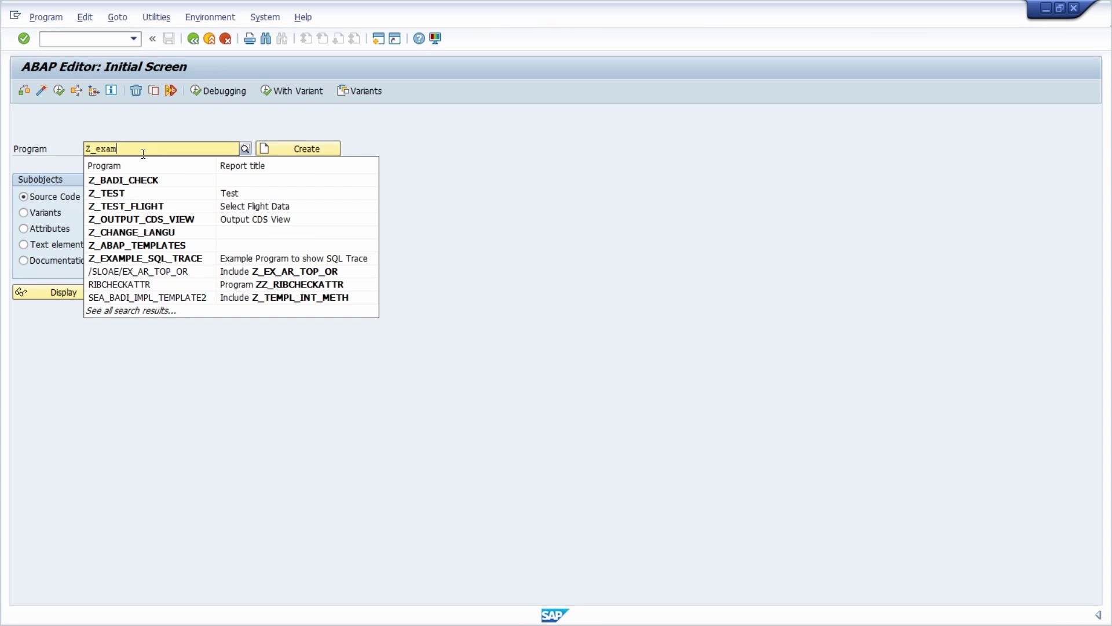
pyautogui.write('ple_sql_trace')
pyautogui.click(165, 181)
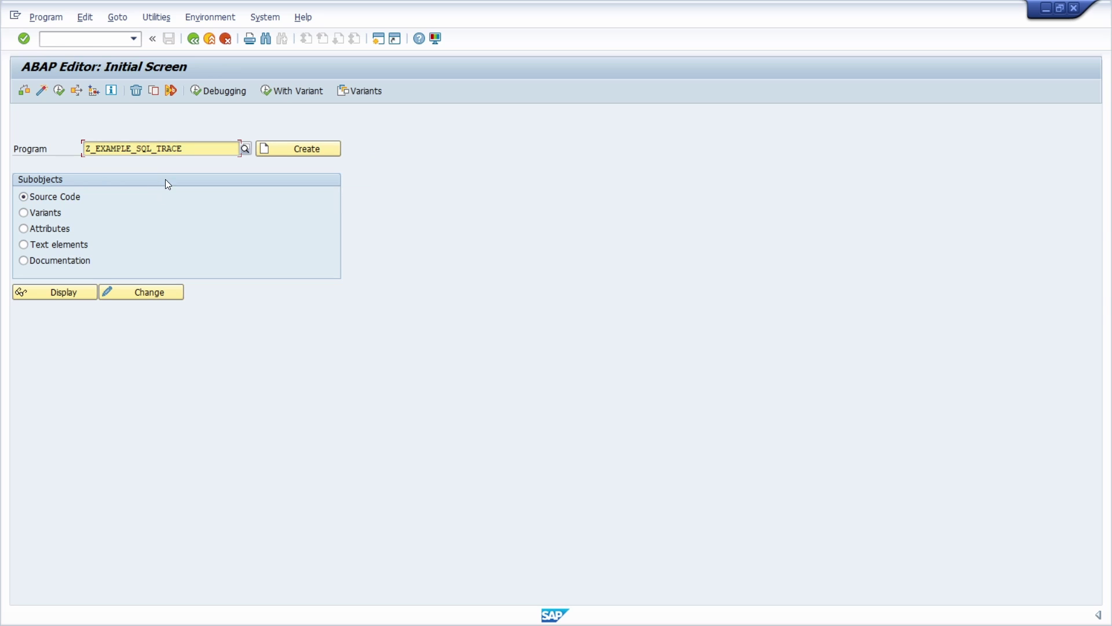
pyautogui.click(56, 295)
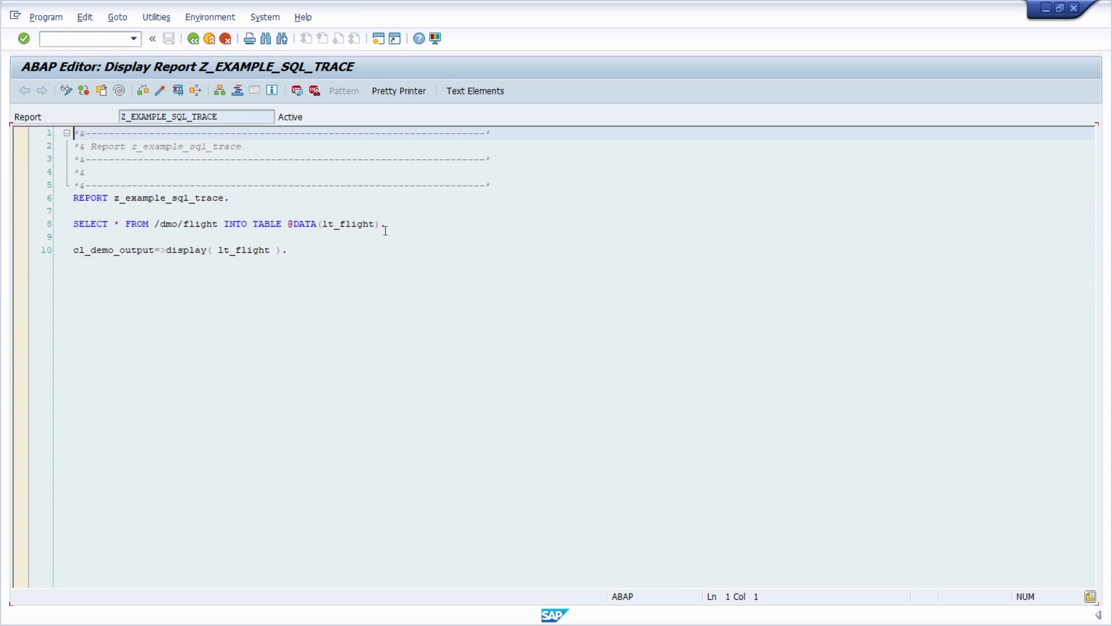
# - Execute the report Z_EXAMPLE_SQL_TRACE while the trace is active and close its flight data output
pyautogui.moveTo(404, 226); pyautogui.dragTo(74, 224)
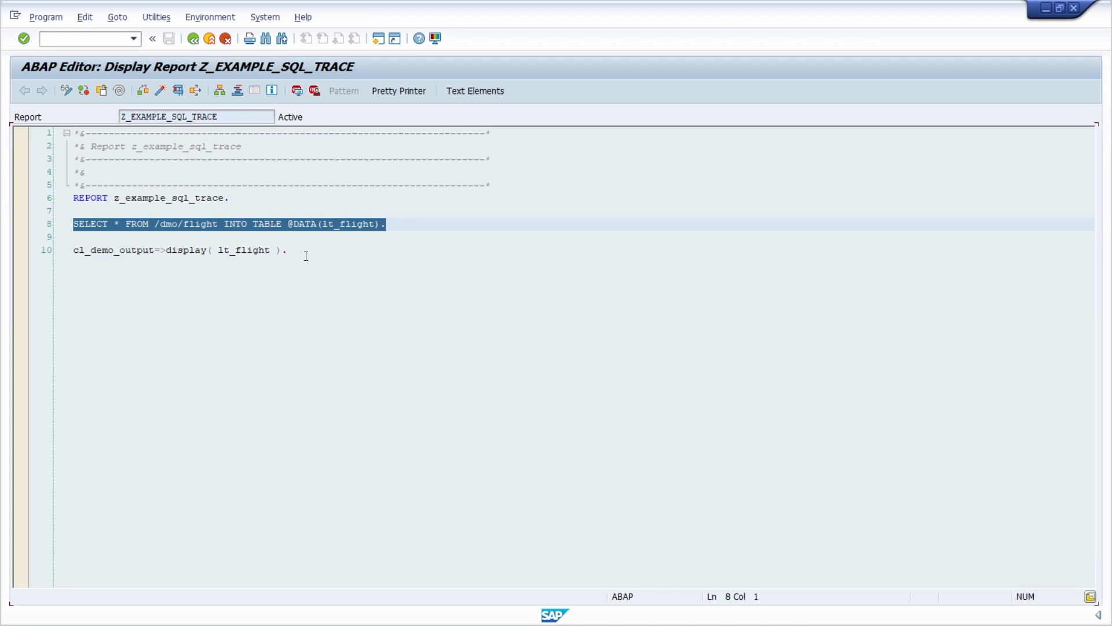
pyautogui.moveTo(305, 253); pyautogui.dragTo(22, 256)
pyautogui.click(376, 246)
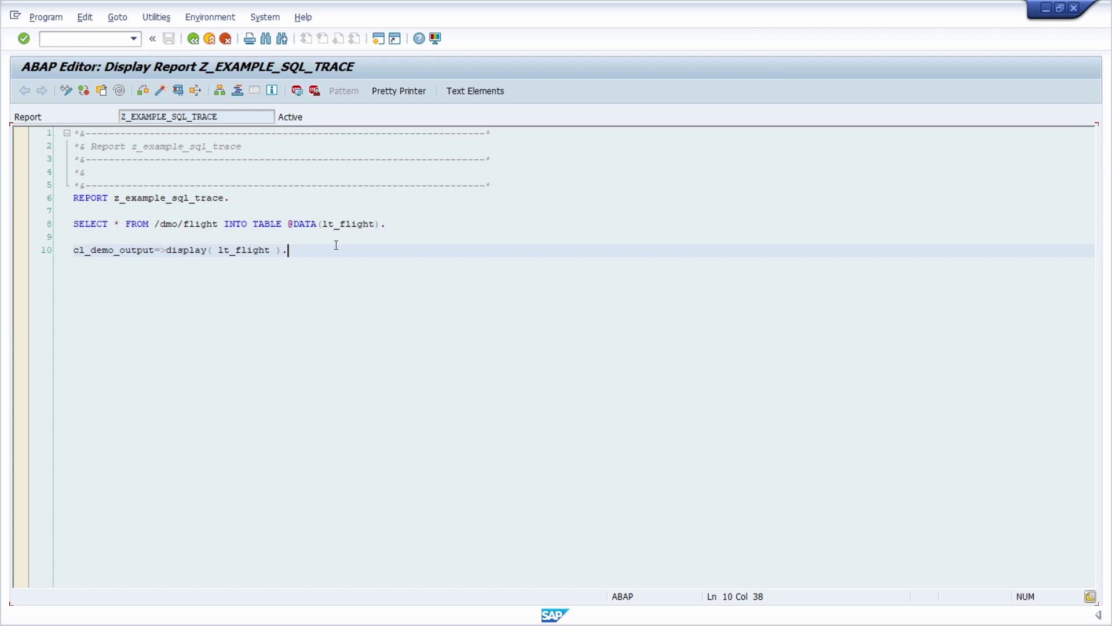
pyautogui.click(178, 91)
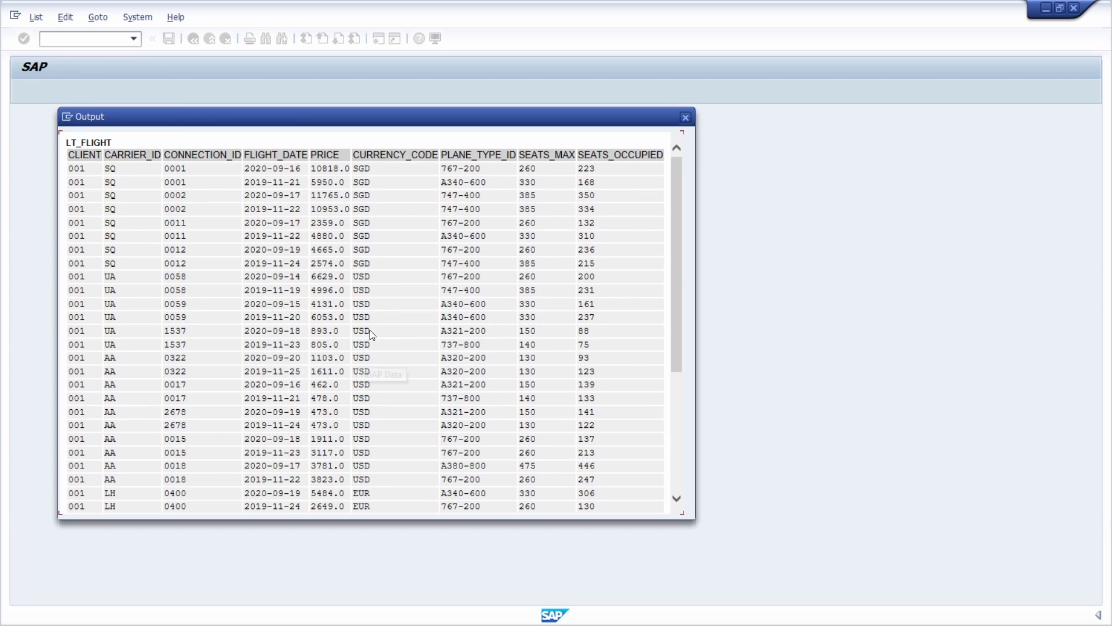
pyautogui.click(684, 118)
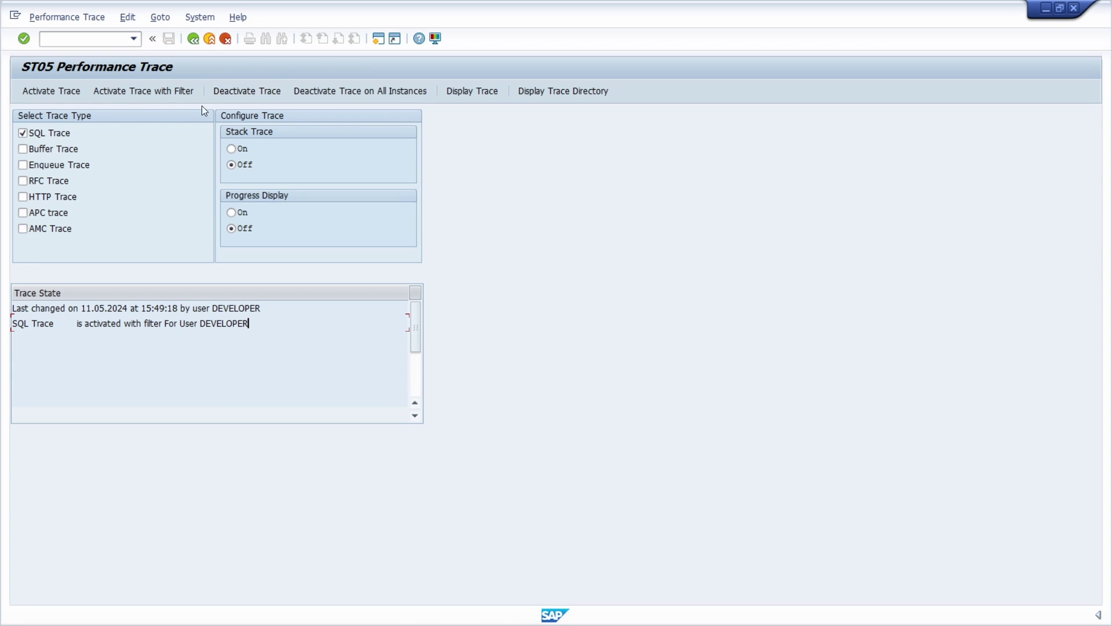
# - Deactivate the SQL trace and display its recorded entries with the user name filter cleared
pyautogui.click(240, 91)
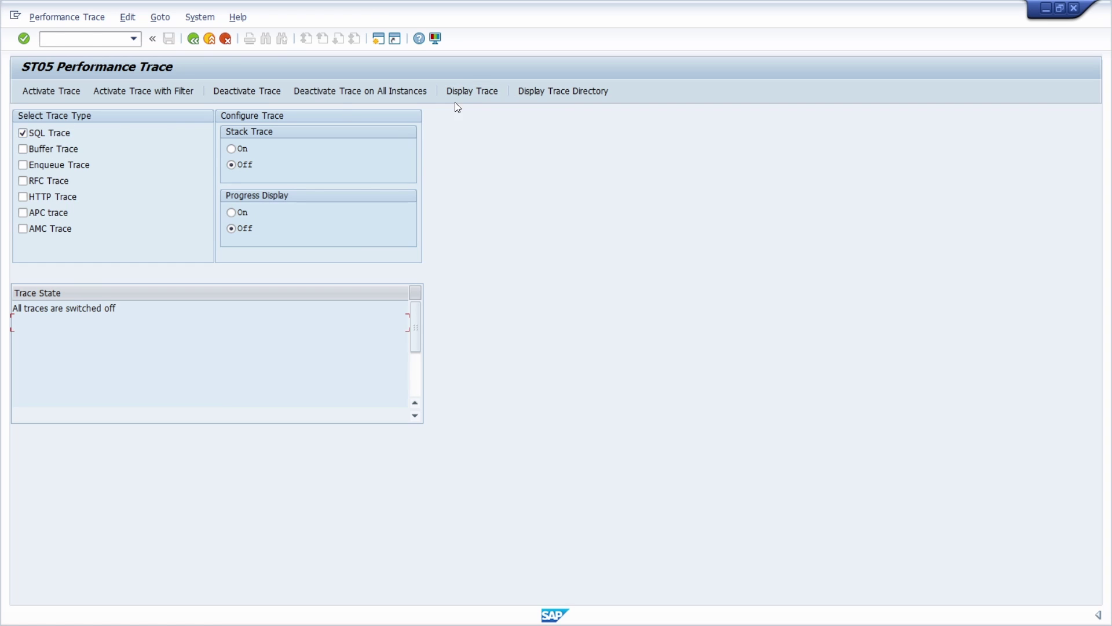
pyautogui.click(479, 92)
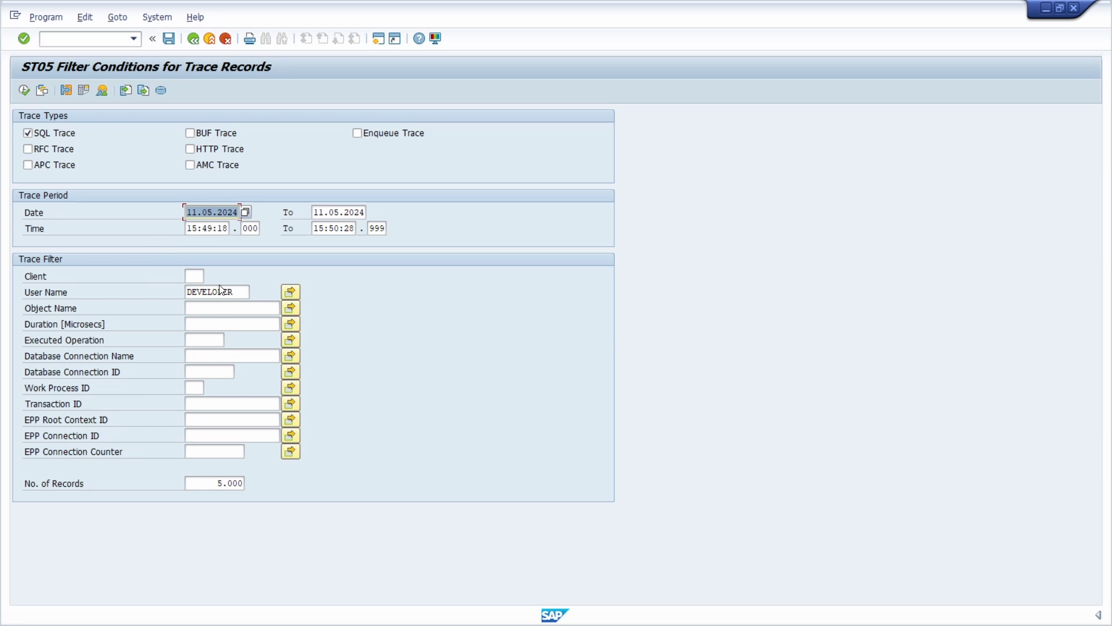
pyautogui.doubleClick(241, 291)
pyautogui.press('Delete')
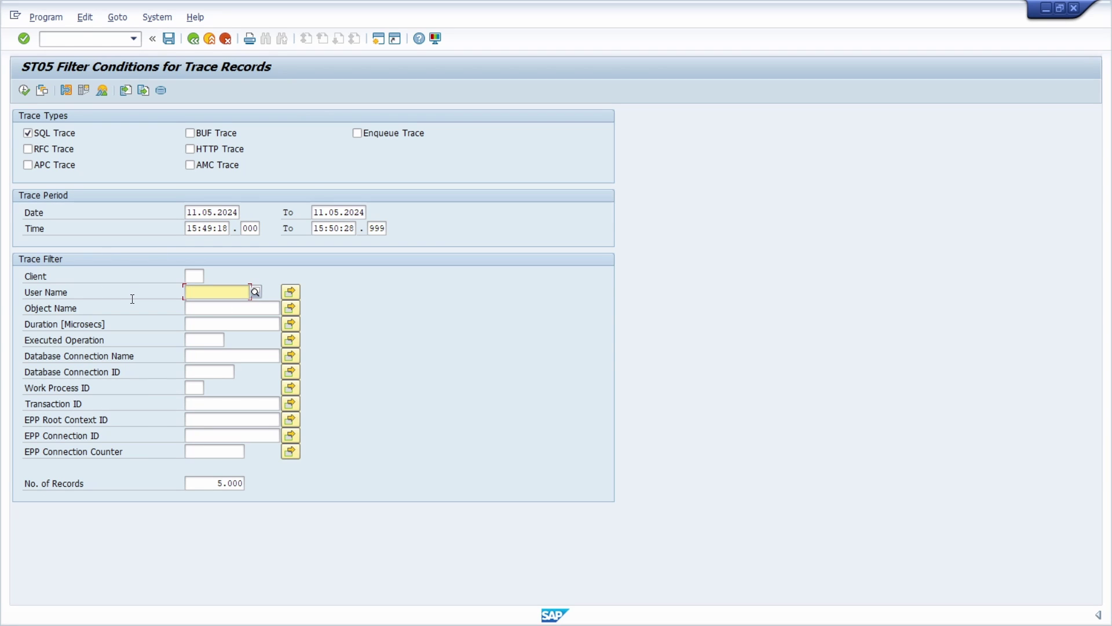
pyautogui.click(25, 90)
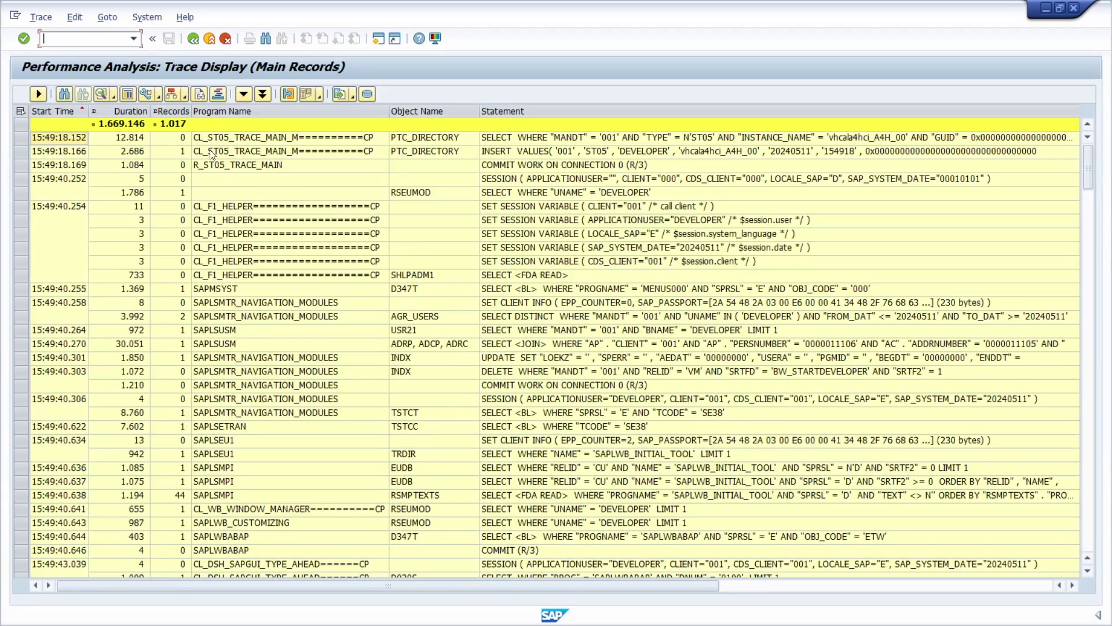
# - Filter the trace records by program name with the pattern Z*
pyautogui.click(303, 111)
pyautogui.rightClick(304, 115)
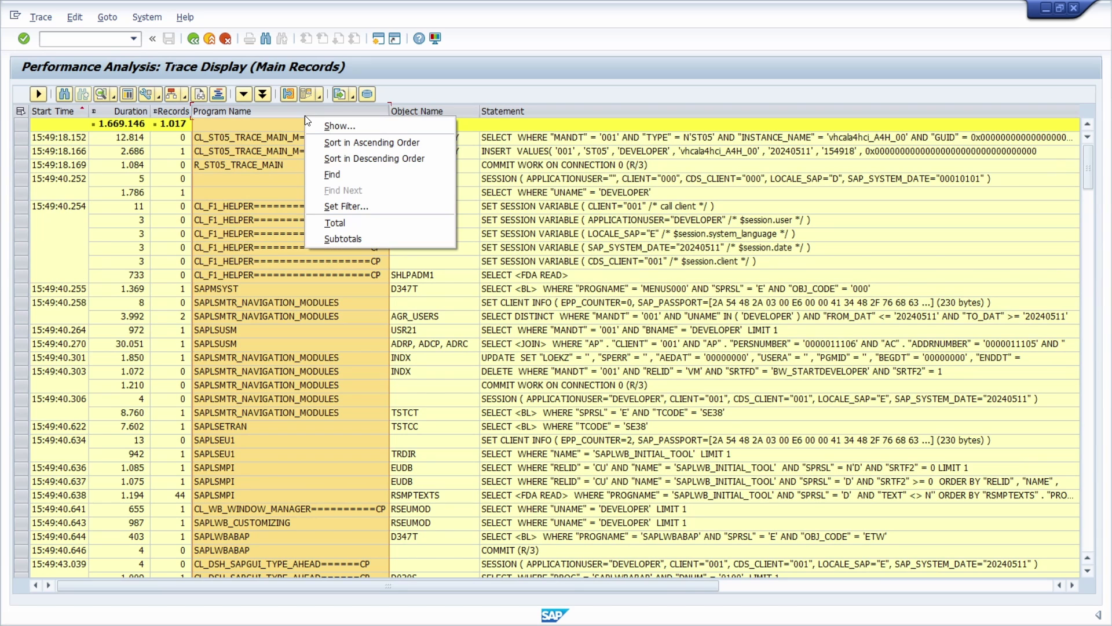
pyautogui.click(371, 206)
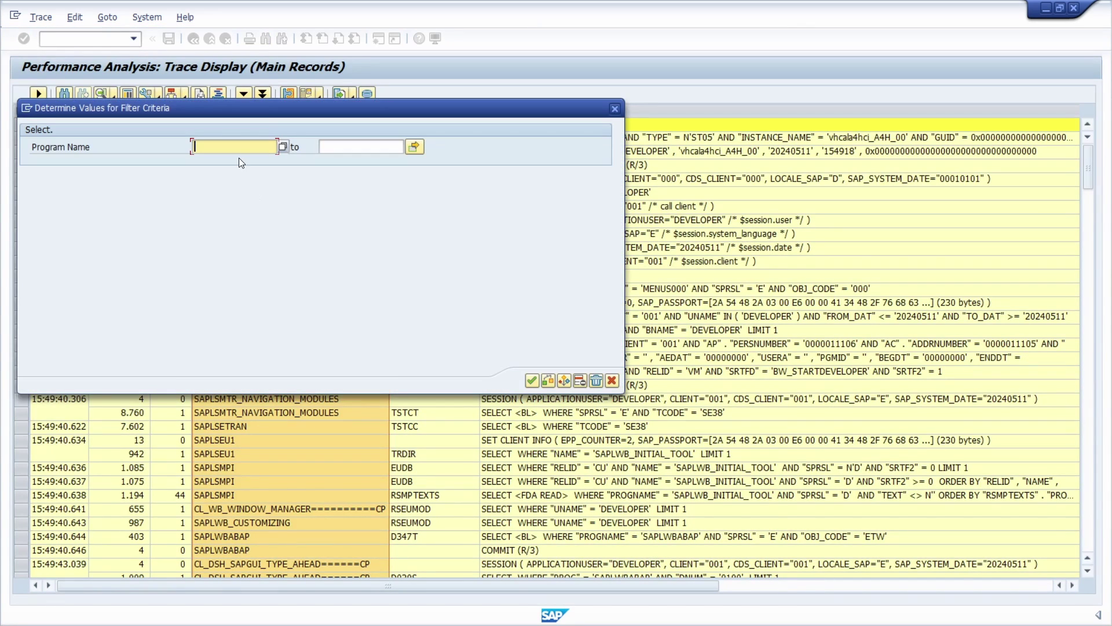
pyautogui.write('Z*')
pyautogui.click(532, 380)
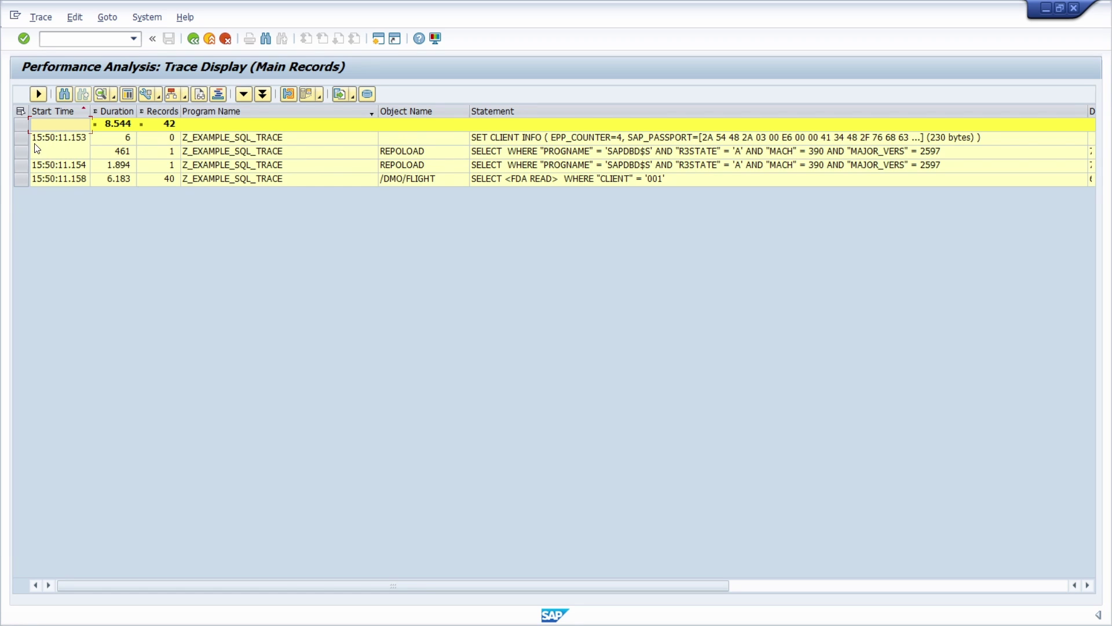
# - View the full SQL statement and variables of the /DMO/FLIGHT trace record, and return to the trace list
pyautogui.moveTo(21, 138); pyautogui.dragTo(149, 177)
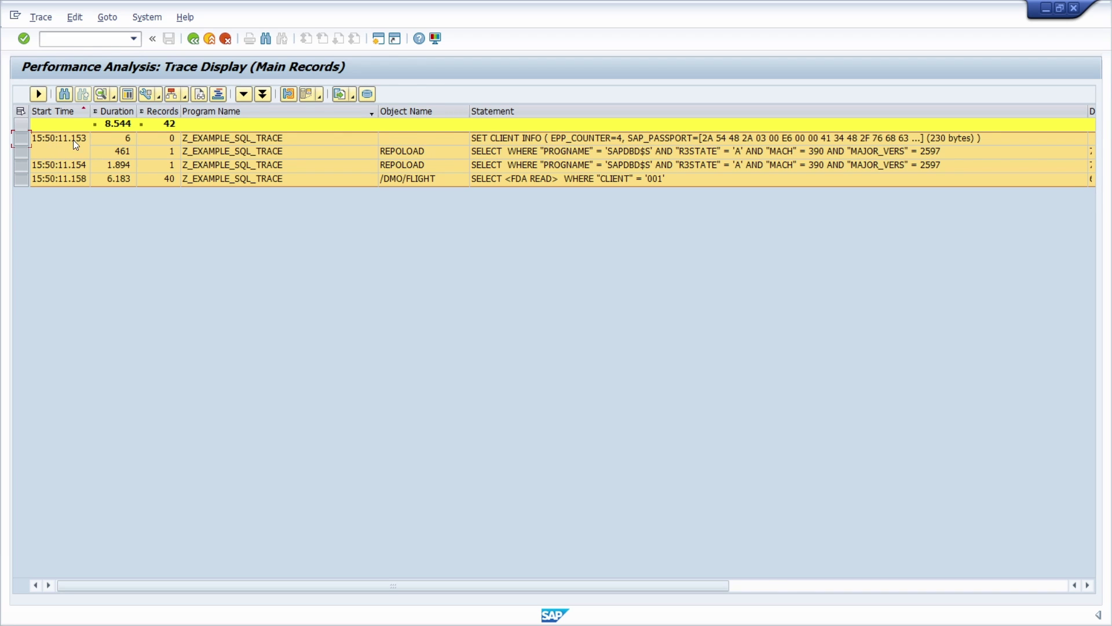
pyautogui.click(106, 111)
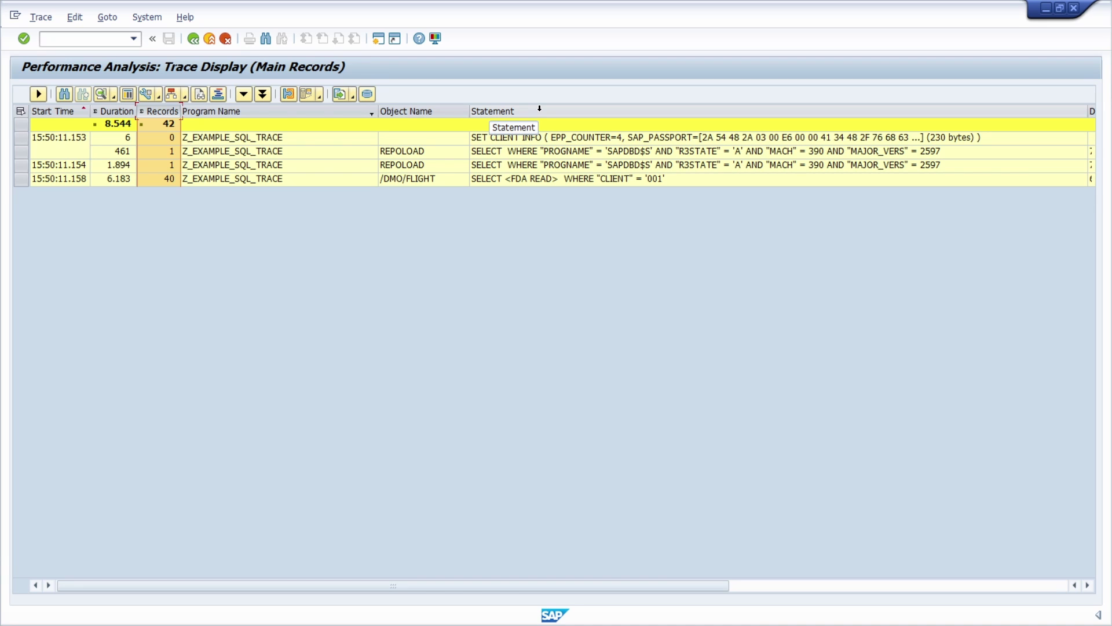
pyautogui.doubleClick(58, 178)
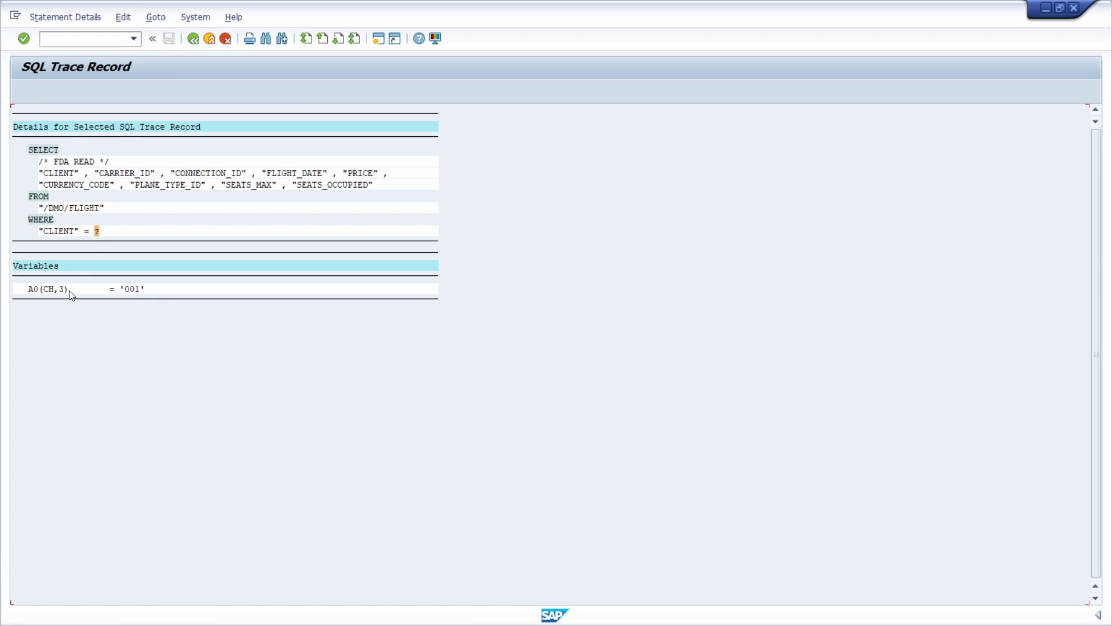
pyautogui.click(193, 40)
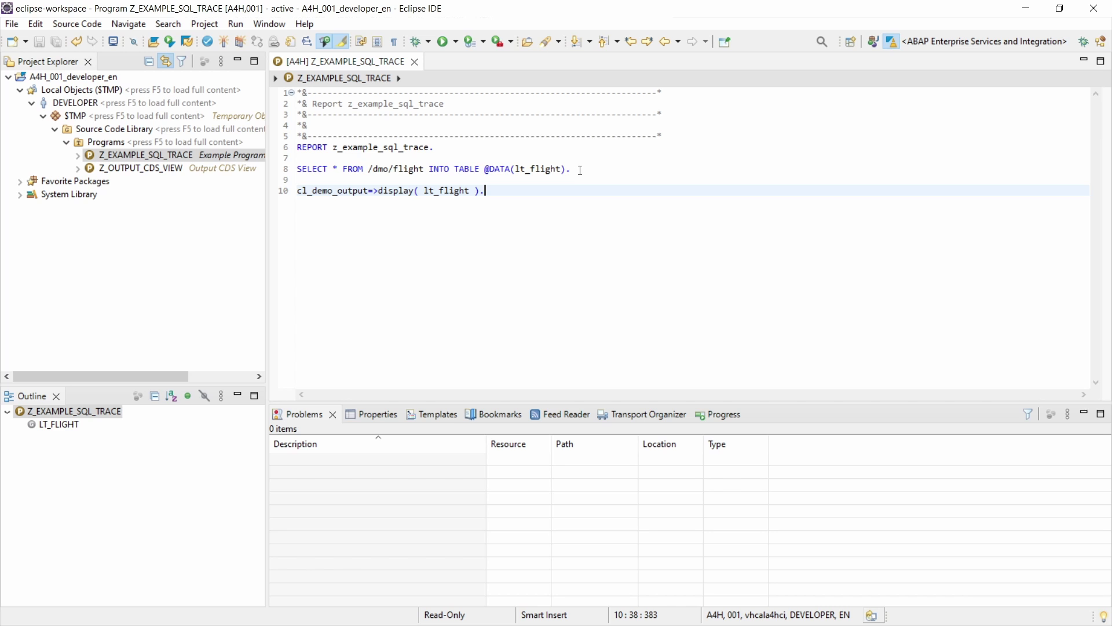
# - In Eclipse, view the definition of table /dmo/flight from the SELECT statement in Z_EXAMPLE_SQL_TRACE, and return to the report
pyautogui.moveTo(581, 170); pyautogui.dragTo(296, 169)
pyautogui.click(502, 190)
pyautogui.click(391, 169)
pyautogui.keyDown('ctrl'); pyautogui.click(391, 169); pyautogui.keyUp('ctrl')
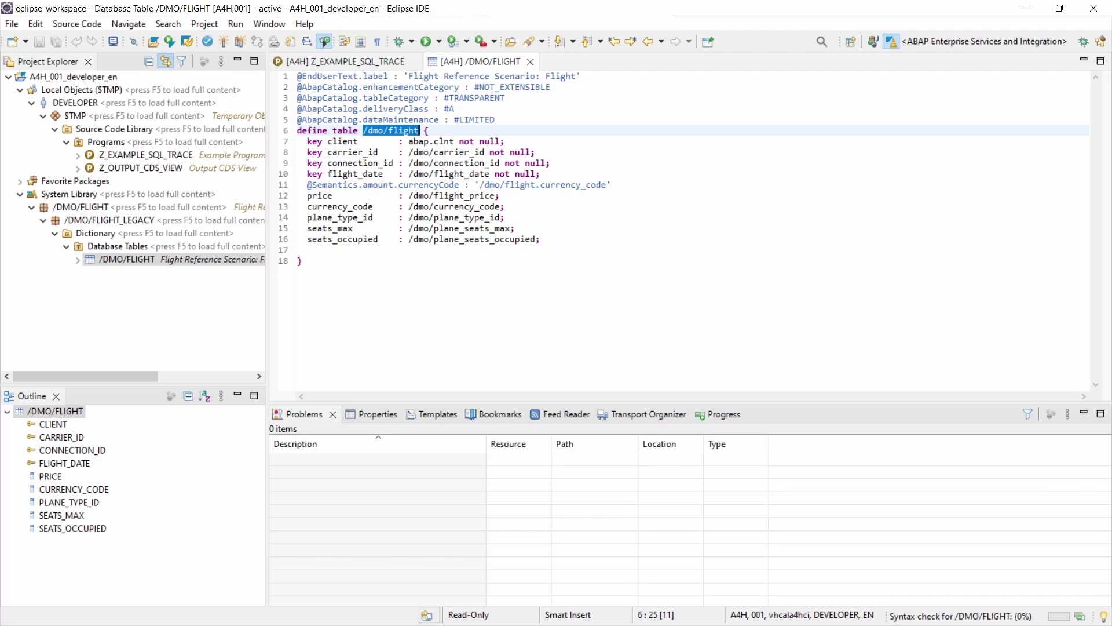
pyautogui.hotkey('alt', 'Left')
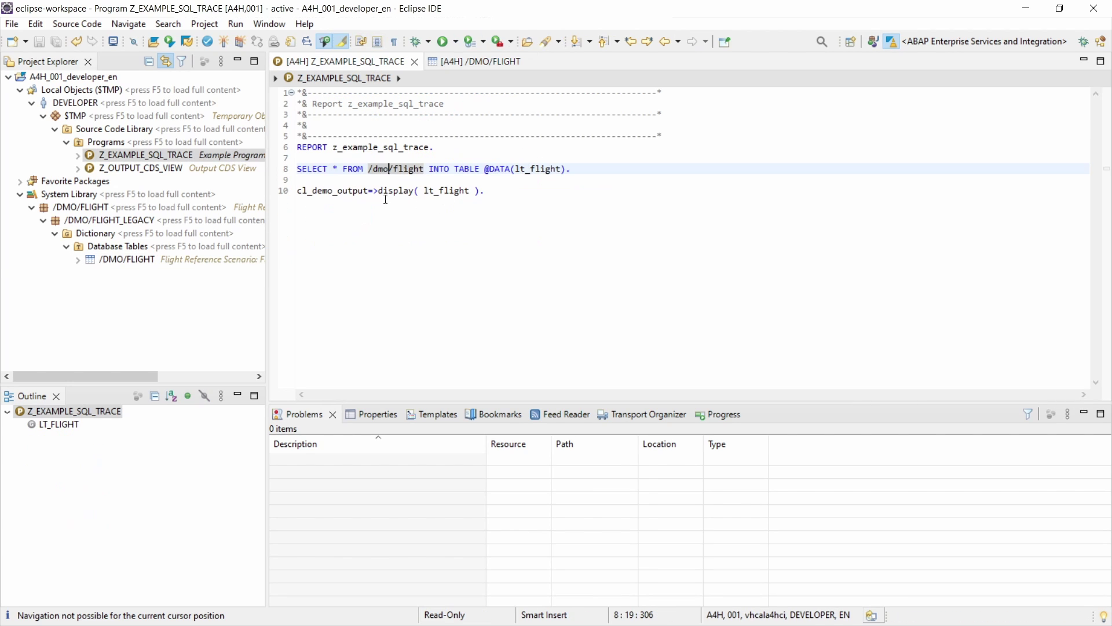
# - Run Z_EXAMPLE_SQL_TRACE in Eclipse, browse the flight data output, close it and return to the report's source code
pyautogui.moveTo(484, 193); pyautogui.dragTo(277, 194)
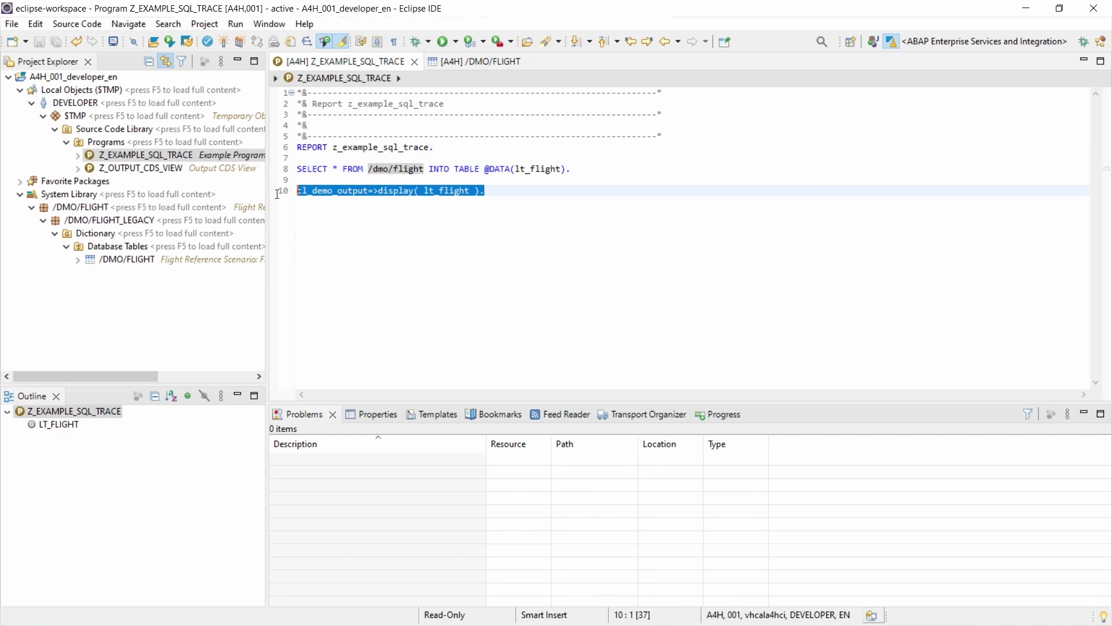
pyautogui.click(497, 190)
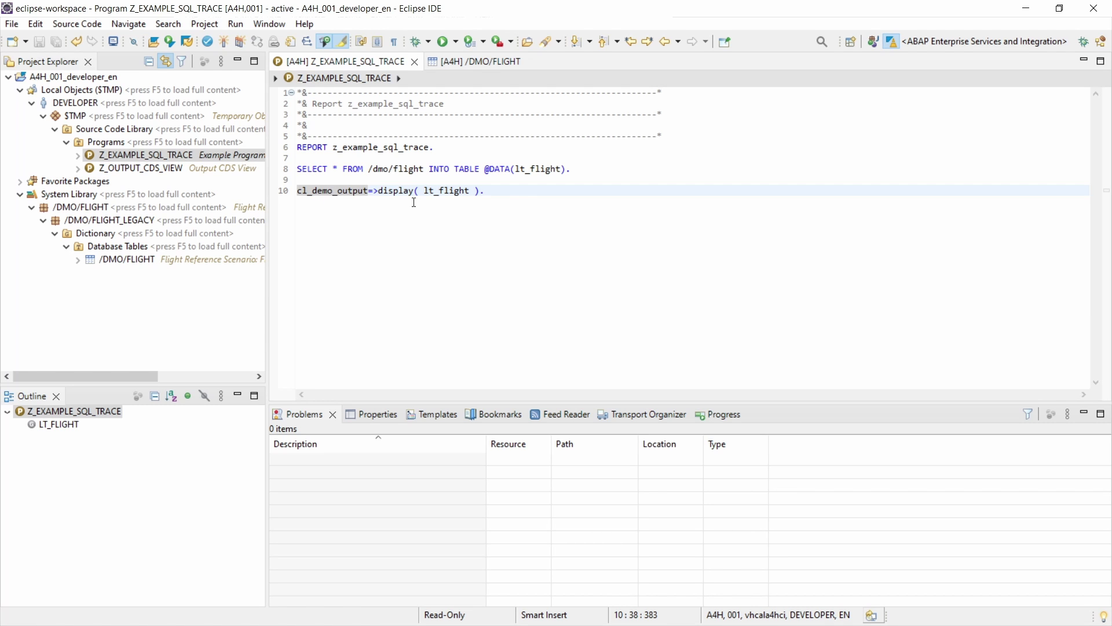
pyautogui.press('F8')
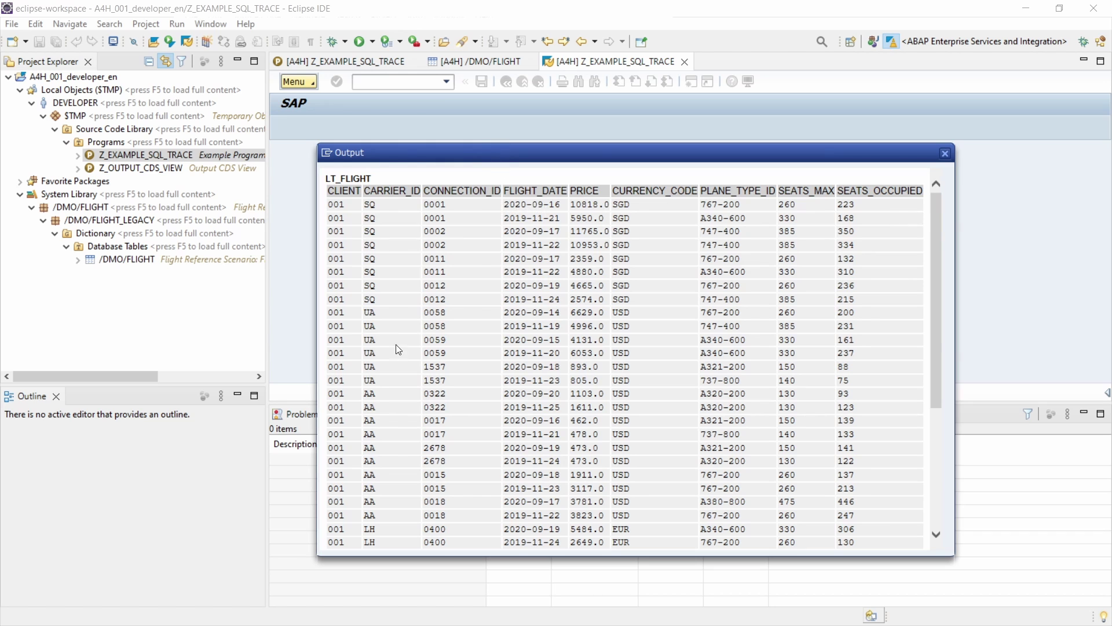
pyautogui.moveTo(455, 157); pyautogui.dragTo(439, 135)
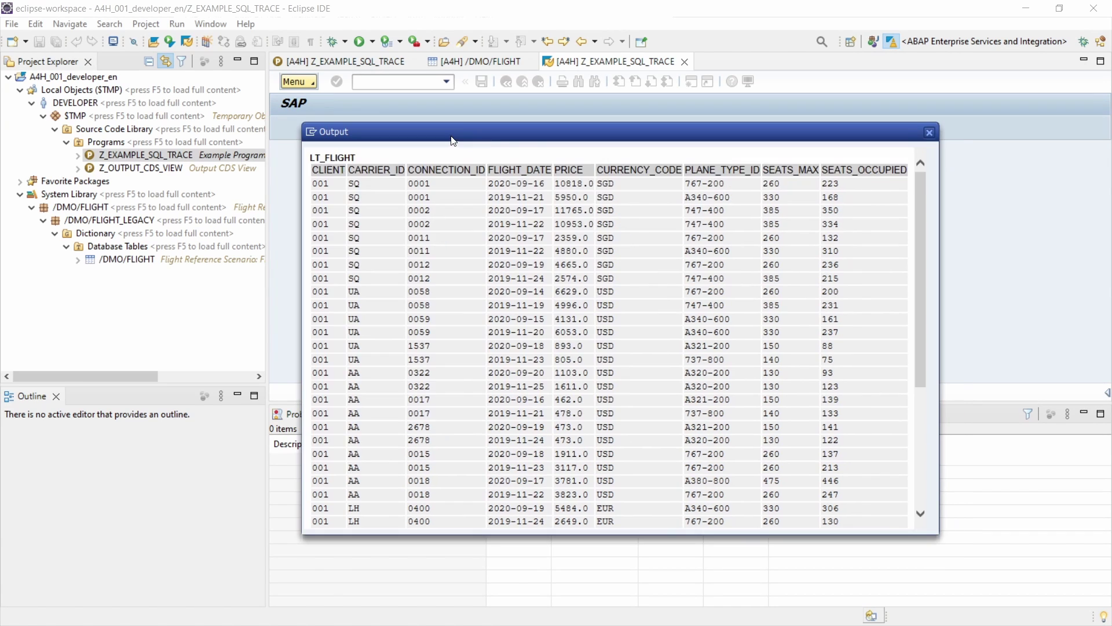
pyautogui.scroll(-4, 471, 312)
pyautogui.scroll(5, 453, 335)
pyautogui.click(929, 133)
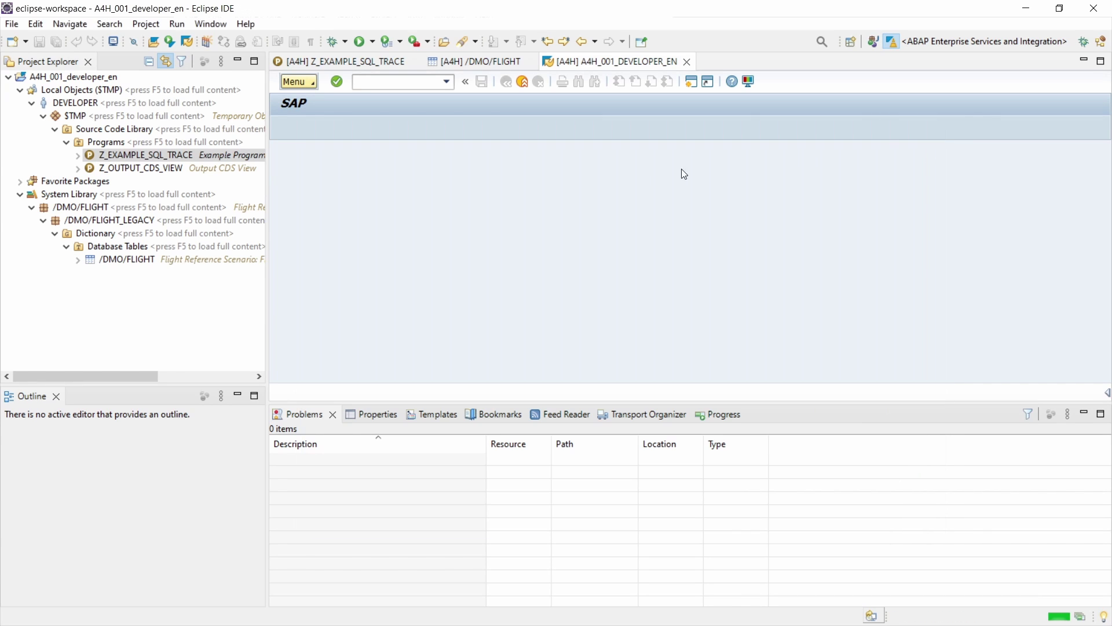
pyautogui.click(468, 65)
pyautogui.click(351, 64)
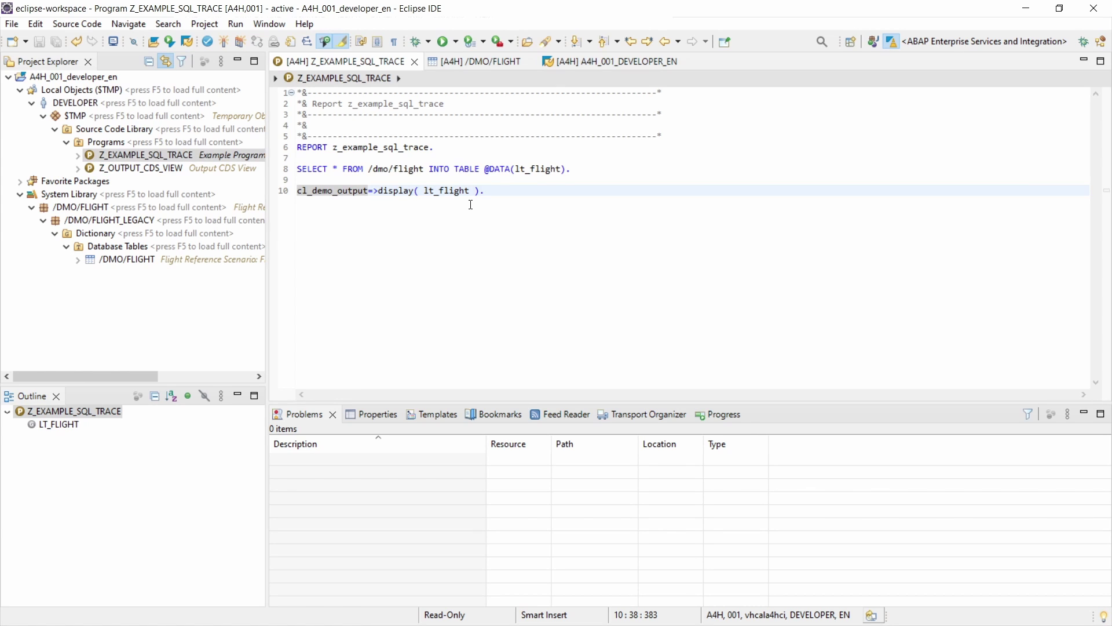
# - Activate the SQL trace for the ABAP project A4H_001_developer_en and close the trace state dialog
pyautogui.rightClick(52, 81)
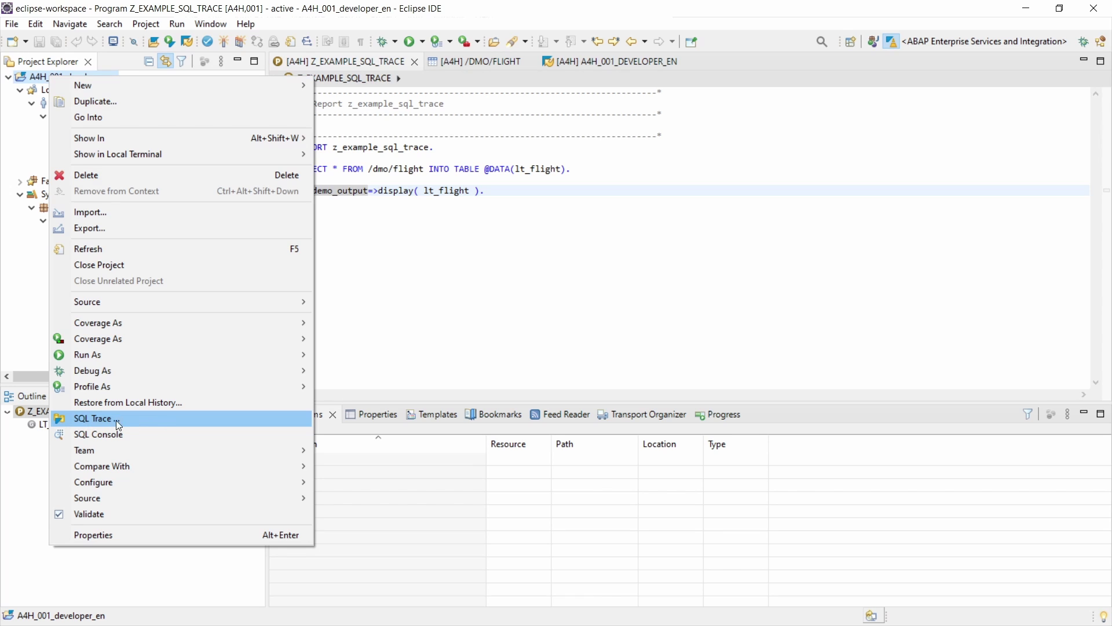
pyautogui.click(141, 418)
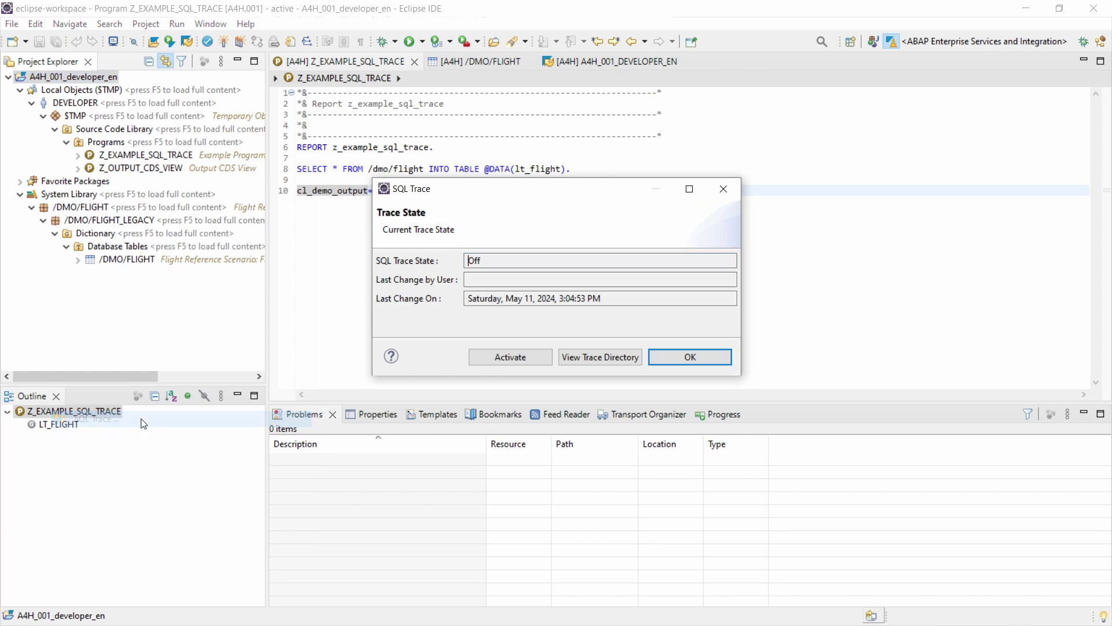
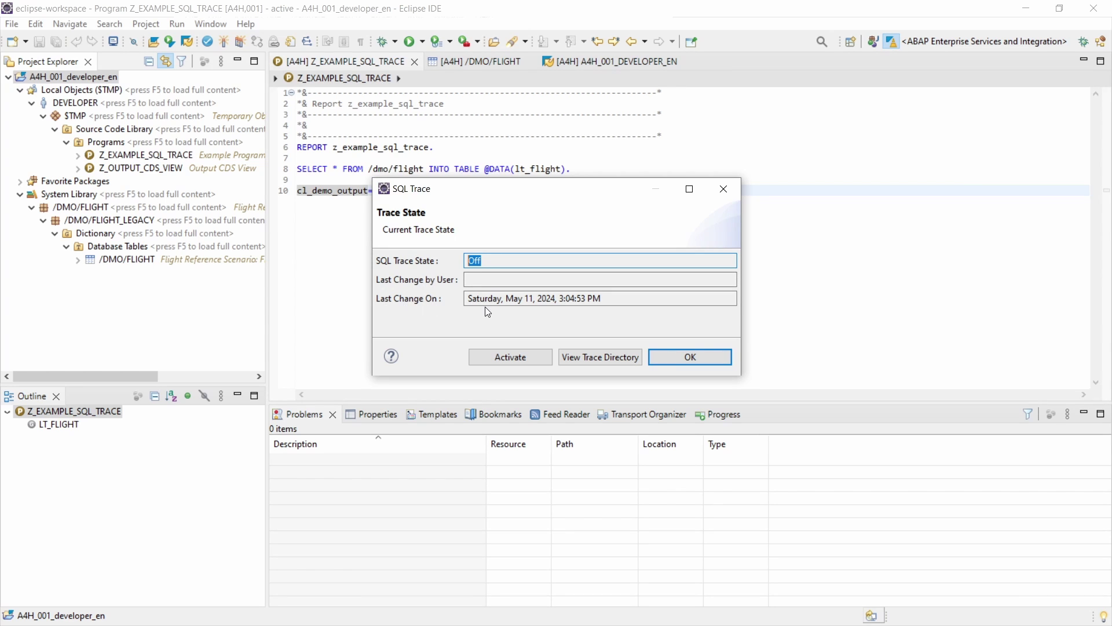
pyautogui.click(631, 299)
pyautogui.click(619, 297)
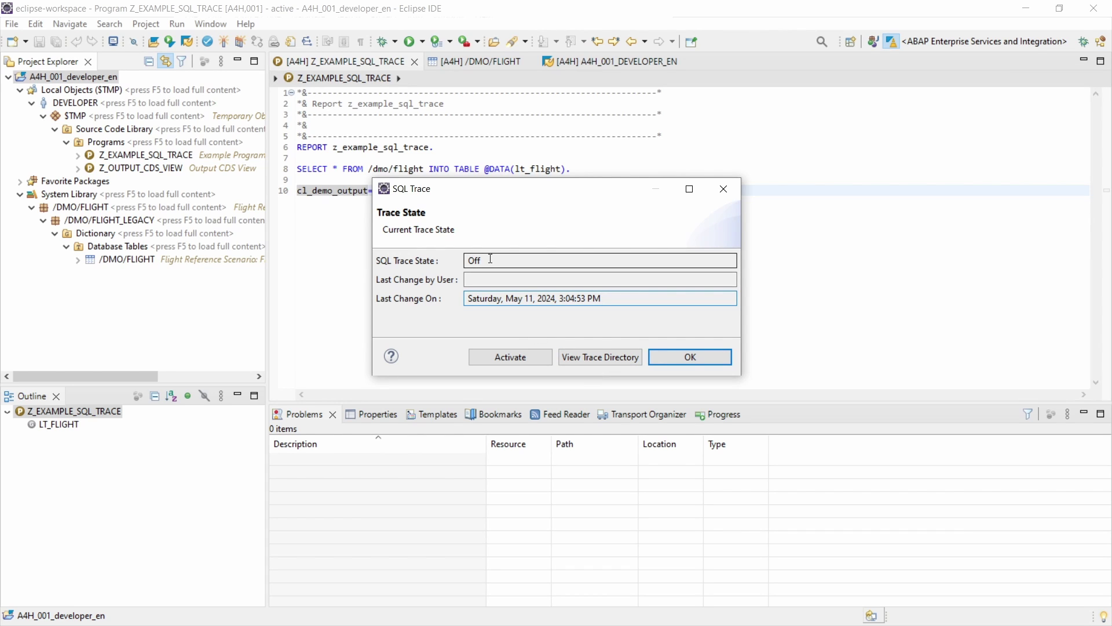
pyautogui.click(511, 359)
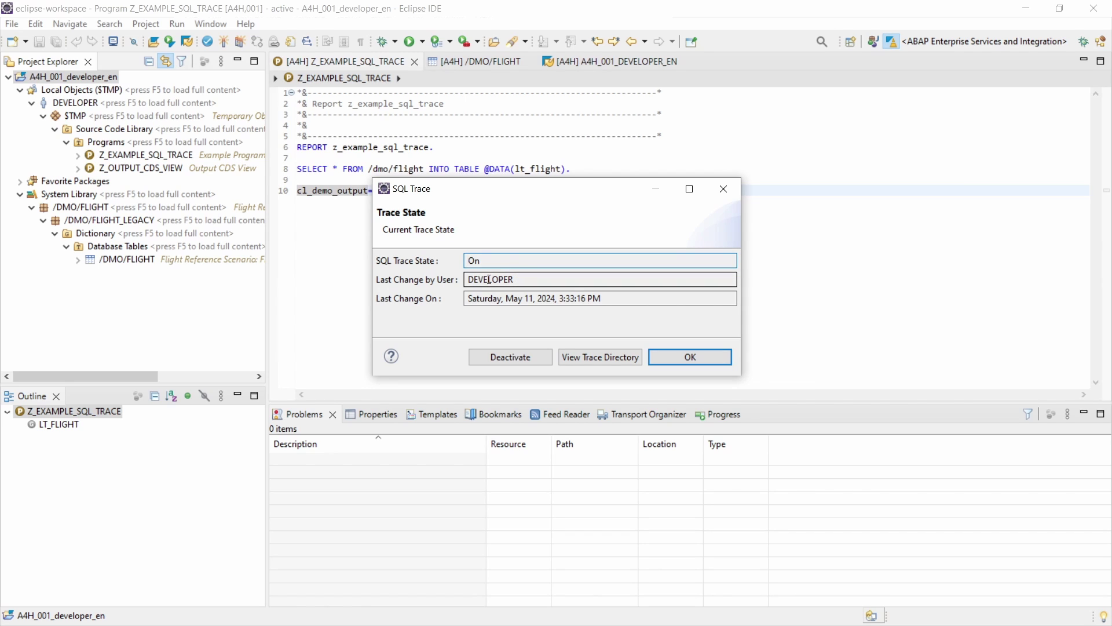
pyautogui.click(686, 359)
# - Run the report Z_EXAMPLE_SQL_TRACE with the trace active and close its flight data output
pyautogui.click(517, 191)
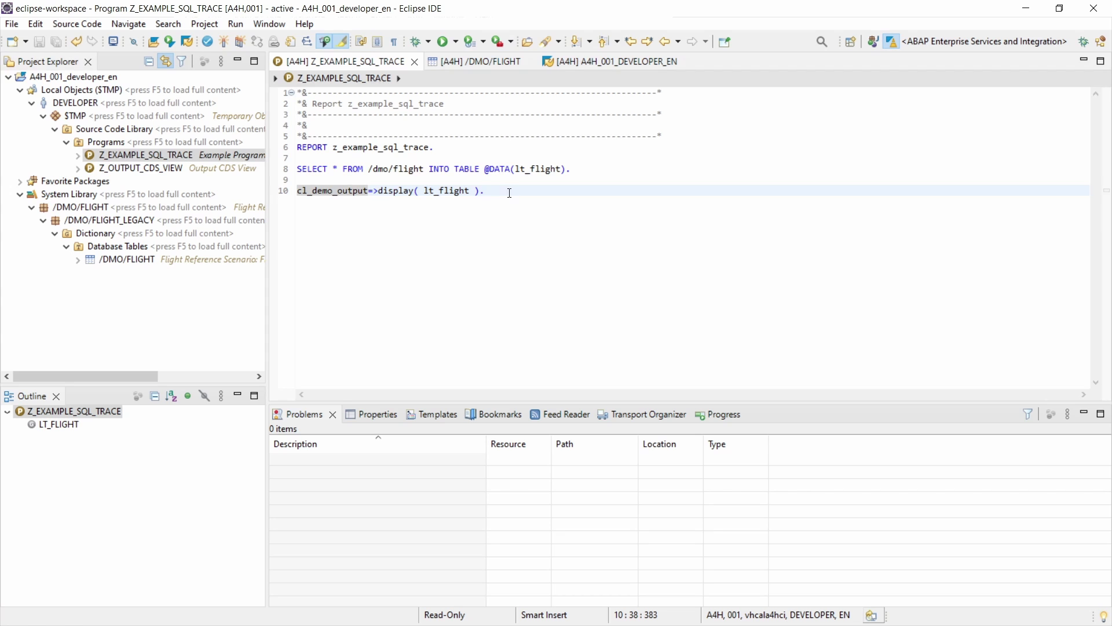
pyautogui.press('F8')
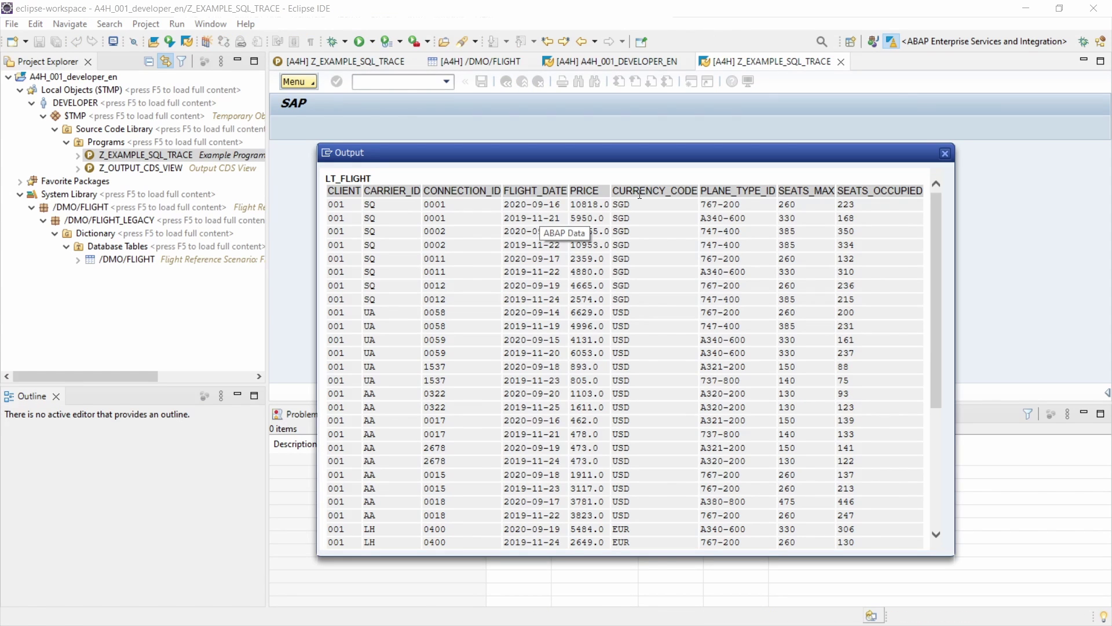
pyautogui.click(944, 154)
# - Deactivate the SQL trace of project A4H_001_developer_en and open its trace directory in the browser
pyautogui.rightClick(42, 81)
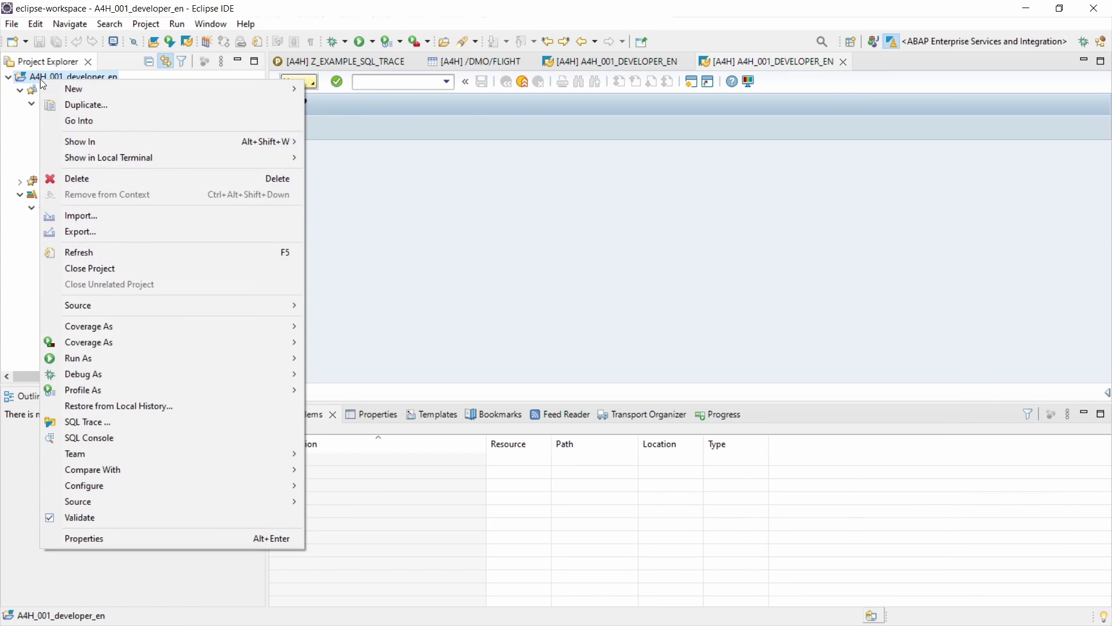
pyautogui.click(133, 425)
pyautogui.click(506, 358)
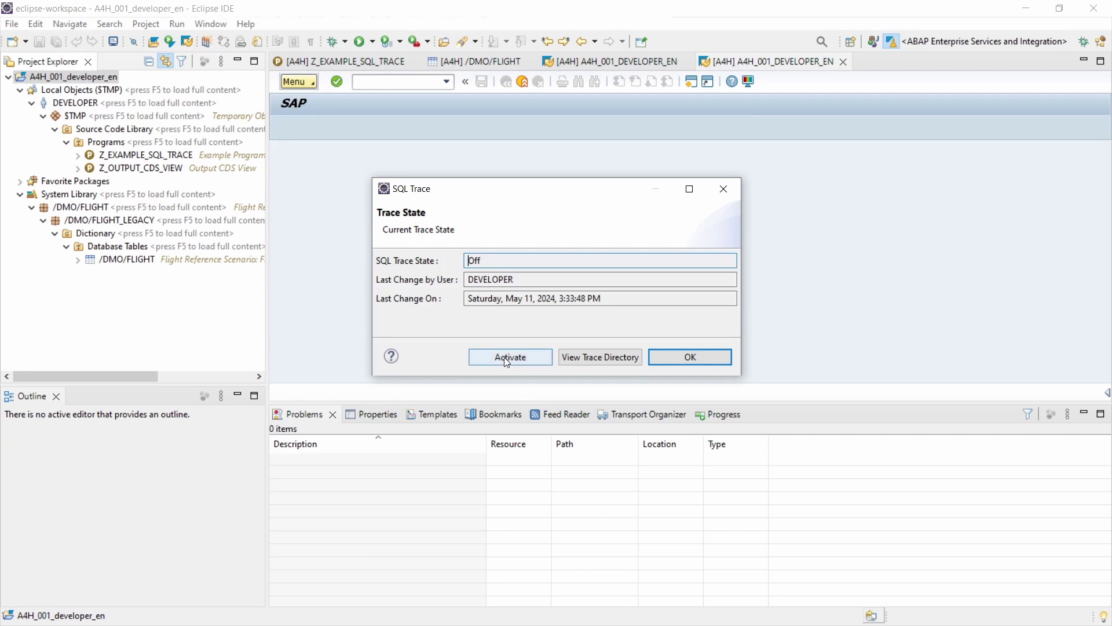
pyautogui.doubleClick(498, 259)
pyautogui.click(505, 260)
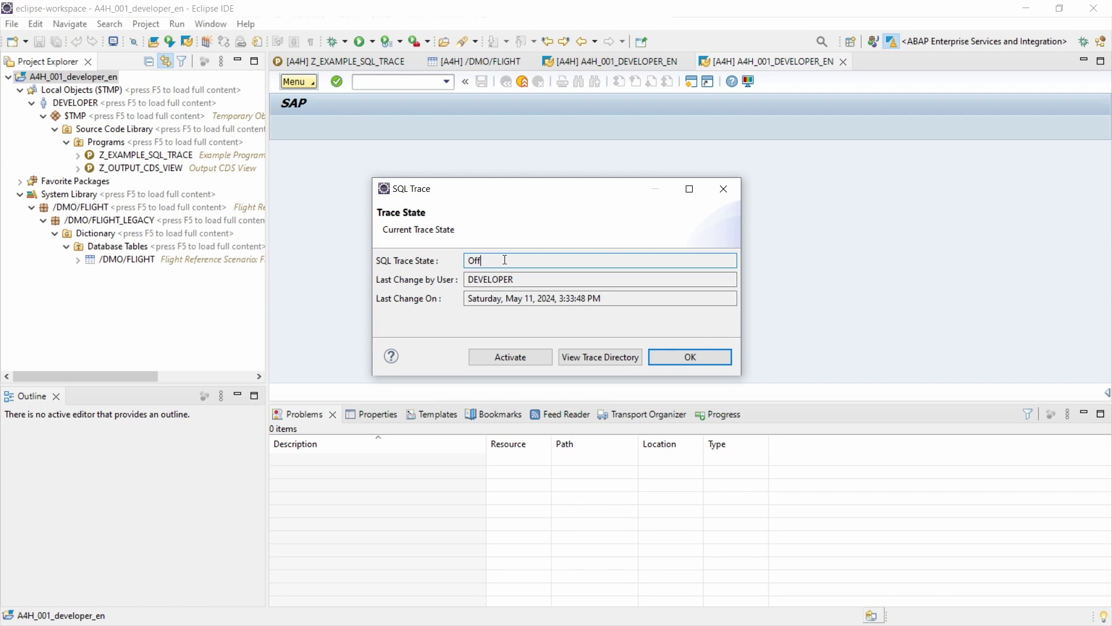
pyautogui.click(599, 360)
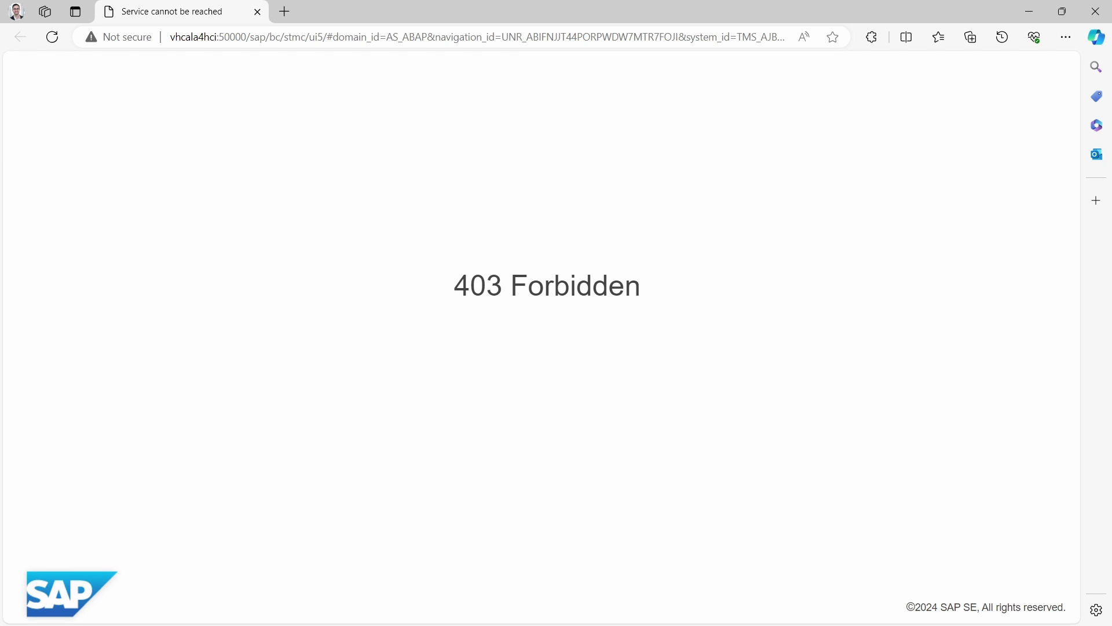
# - Switch to SAP GUI and start transaction SICF
pyautogui.hotkey('alt', 'Tab')
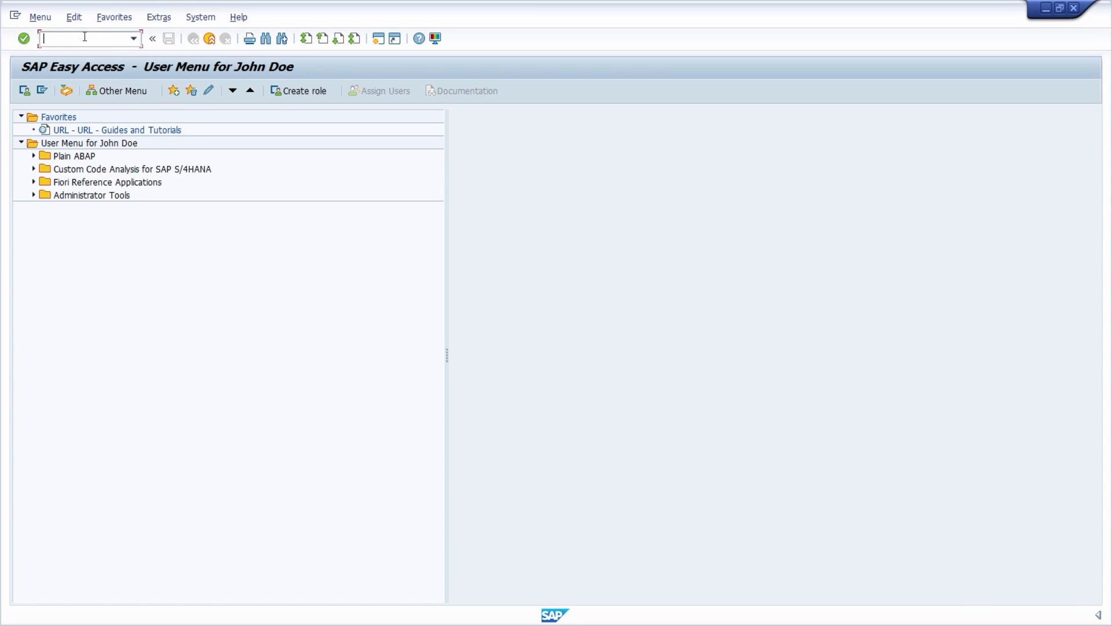
pyautogui.write('sicf')
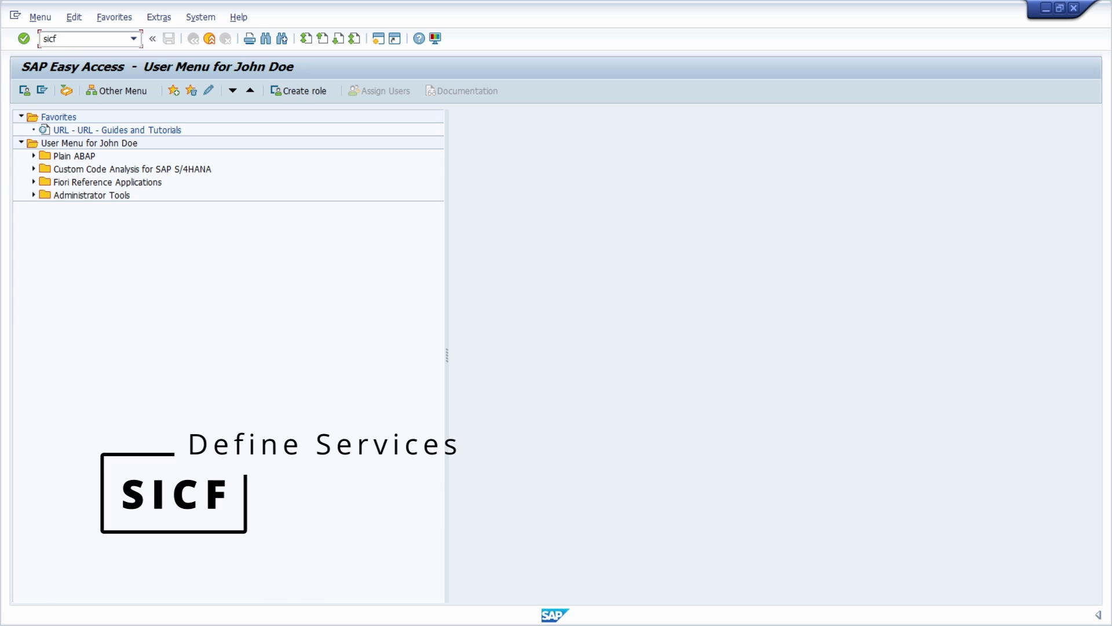
pyautogui.press('Return')
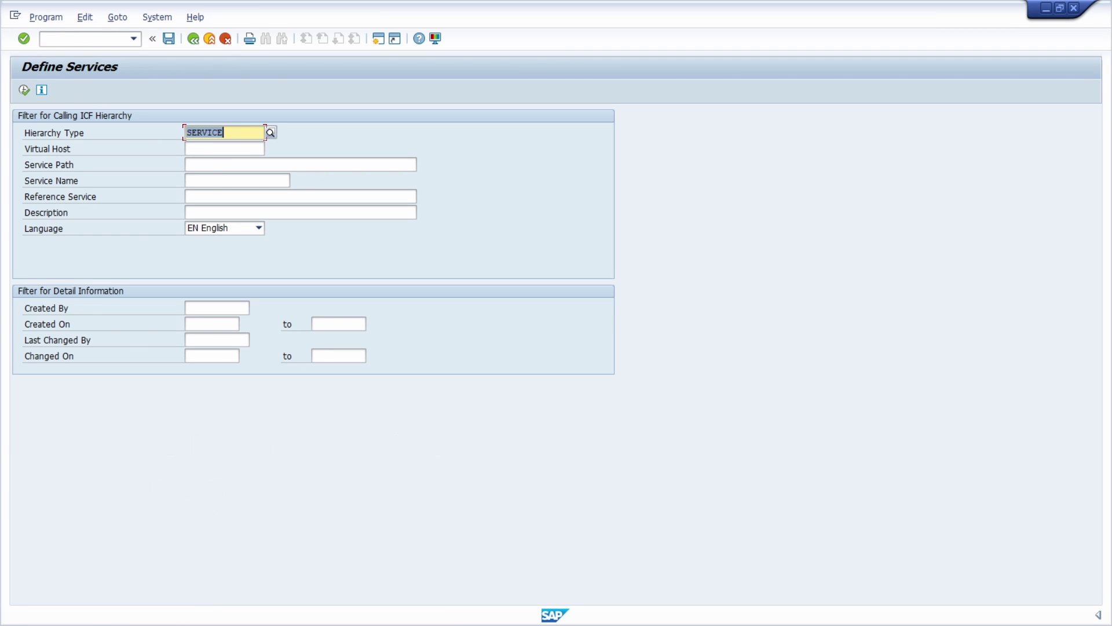
# - Check the service path in the browser's page address, and in SAP GUI list the services whose name matches *ui5*
pyautogui.hotkey('alt', 'Tab')
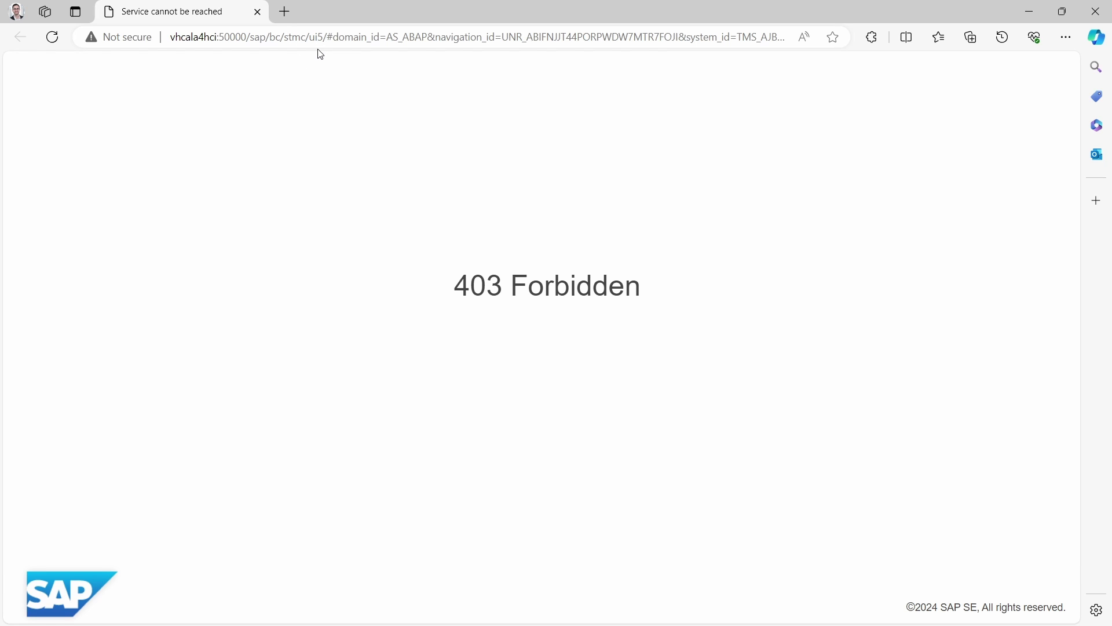
pyautogui.click(1038, 17)
pyautogui.click(221, 181)
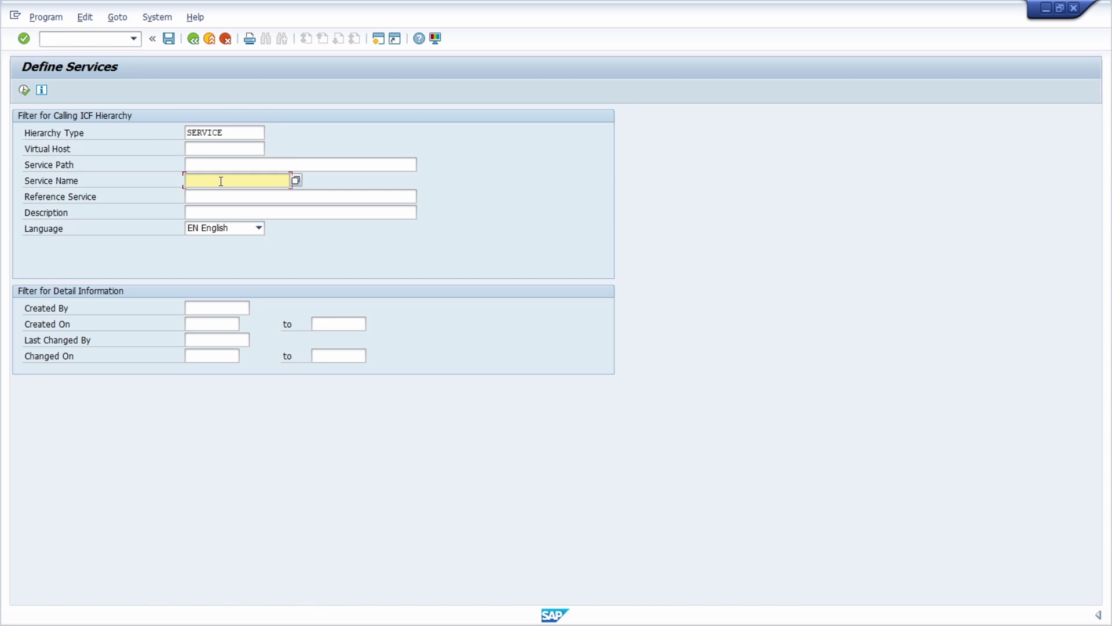
pyautogui.write('*ui5*')
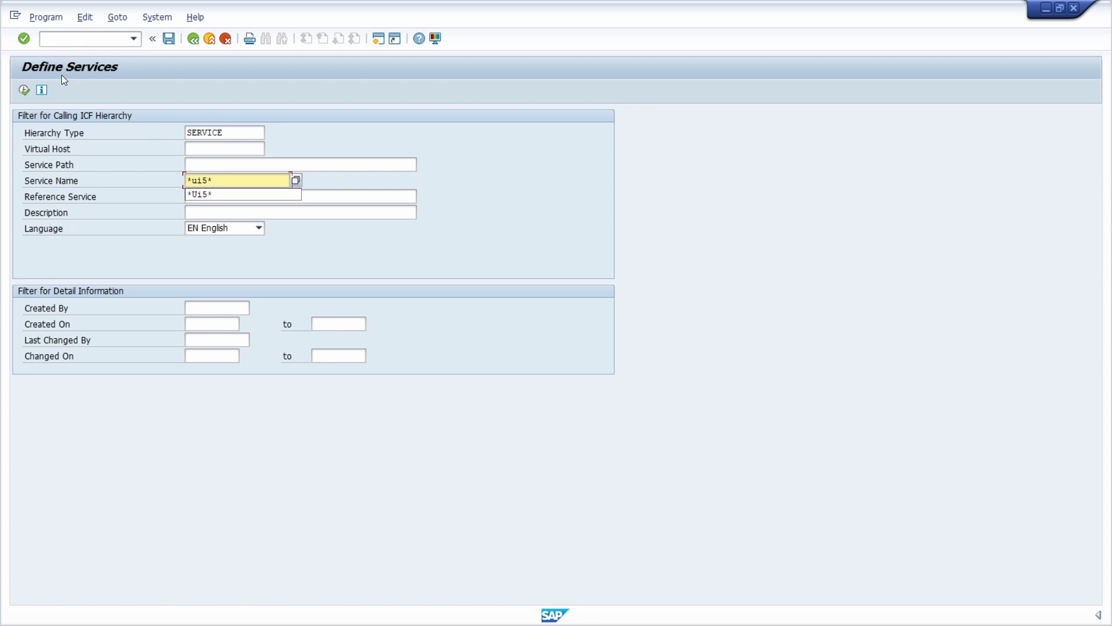
pyautogui.click(24, 91)
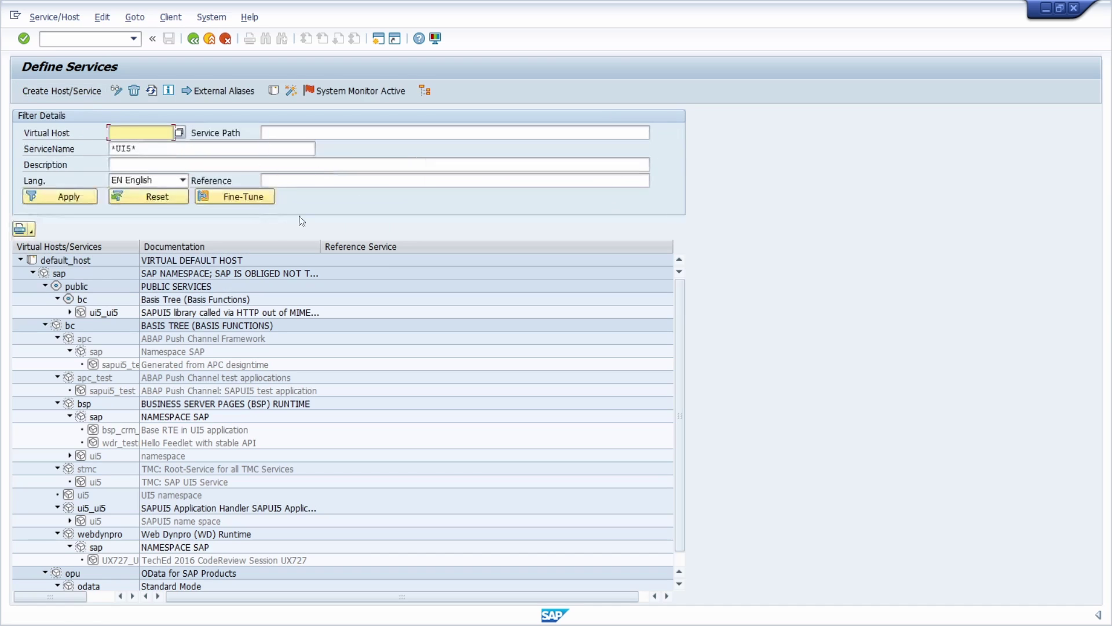
# - Activate the service stmc under default_host/sap/bc together with its subservices, and select its ui5 subservice
pyautogui.click(45, 286)
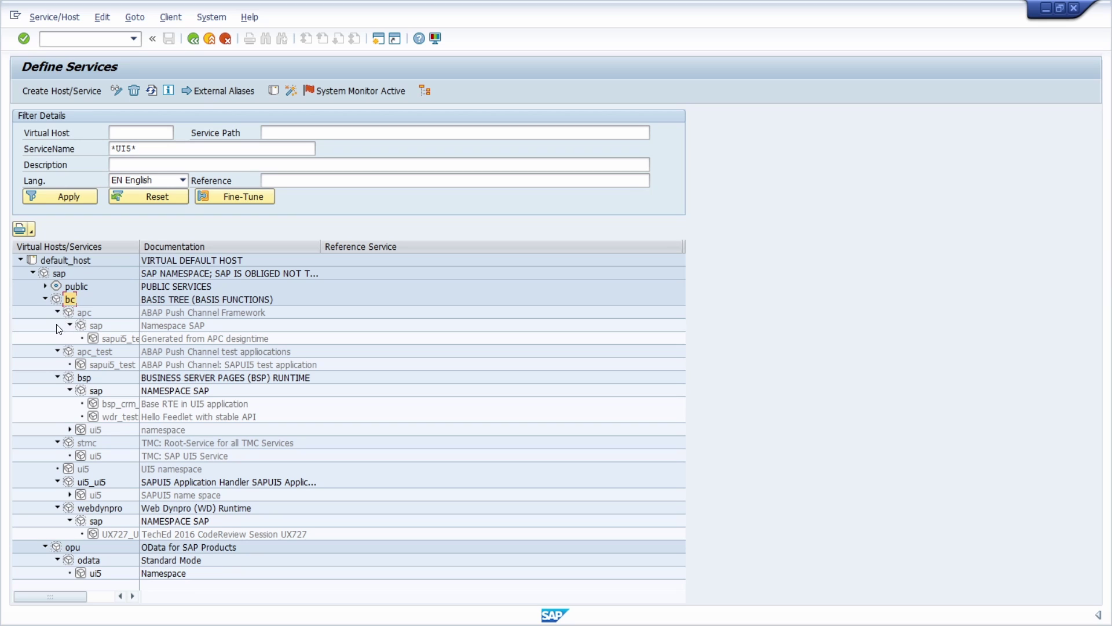
pyautogui.click(57, 311)
pyautogui.click(58, 325)
pyautogui.click(57, 338)
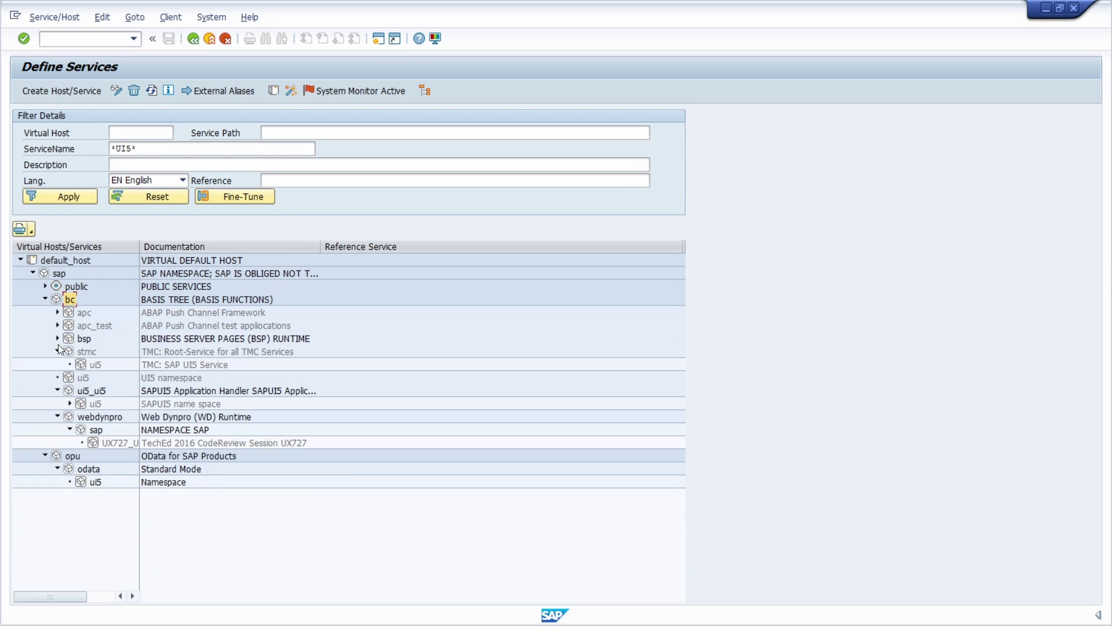
pyautogui.click(85, 352)
pyautogui.rightClick(89, 354)
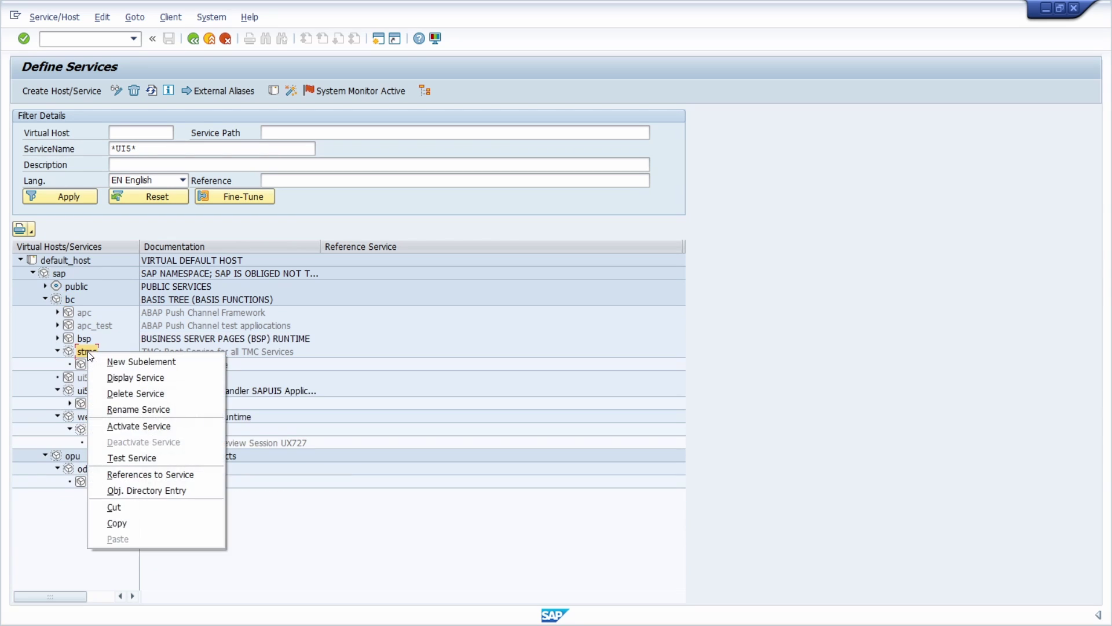
pyautogui.click(155, 426)
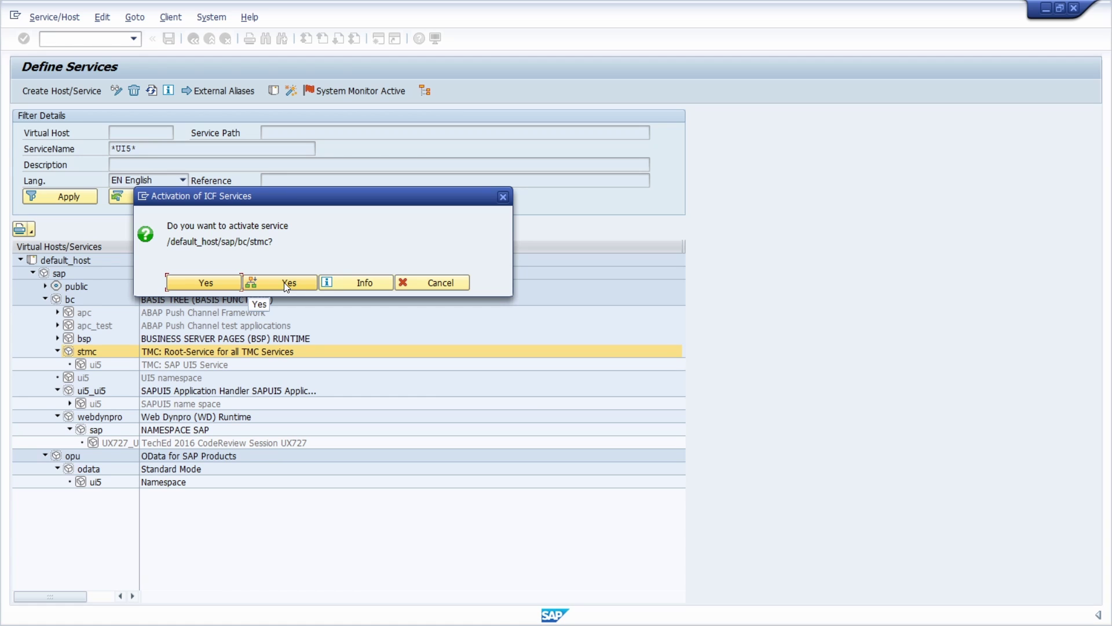
pyautogui.click(285, 281)
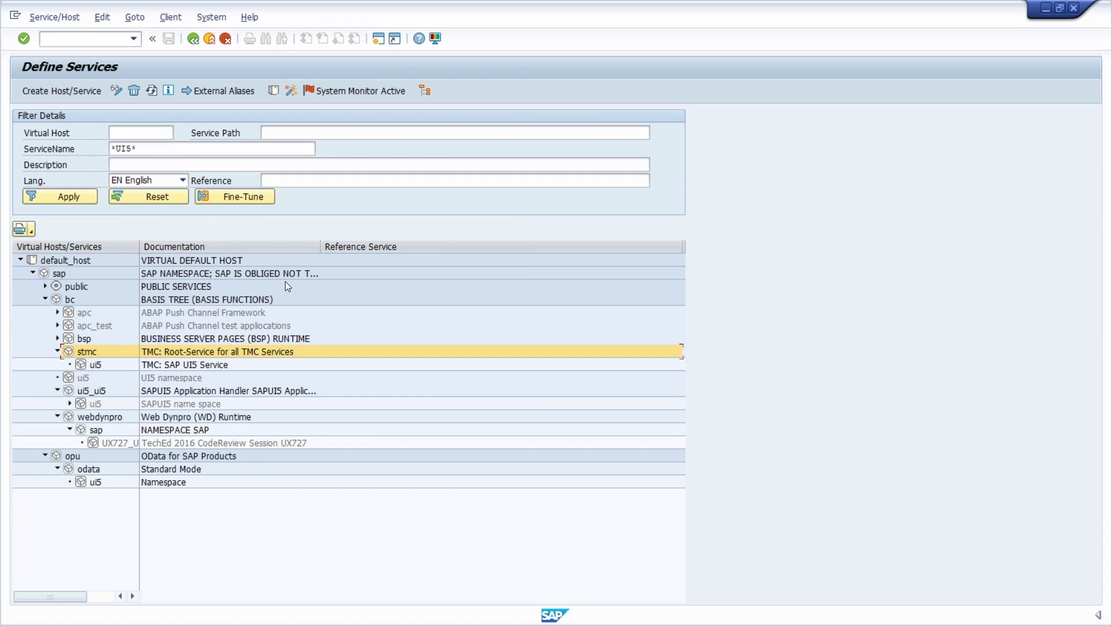
pyautogui.click(95, 365)
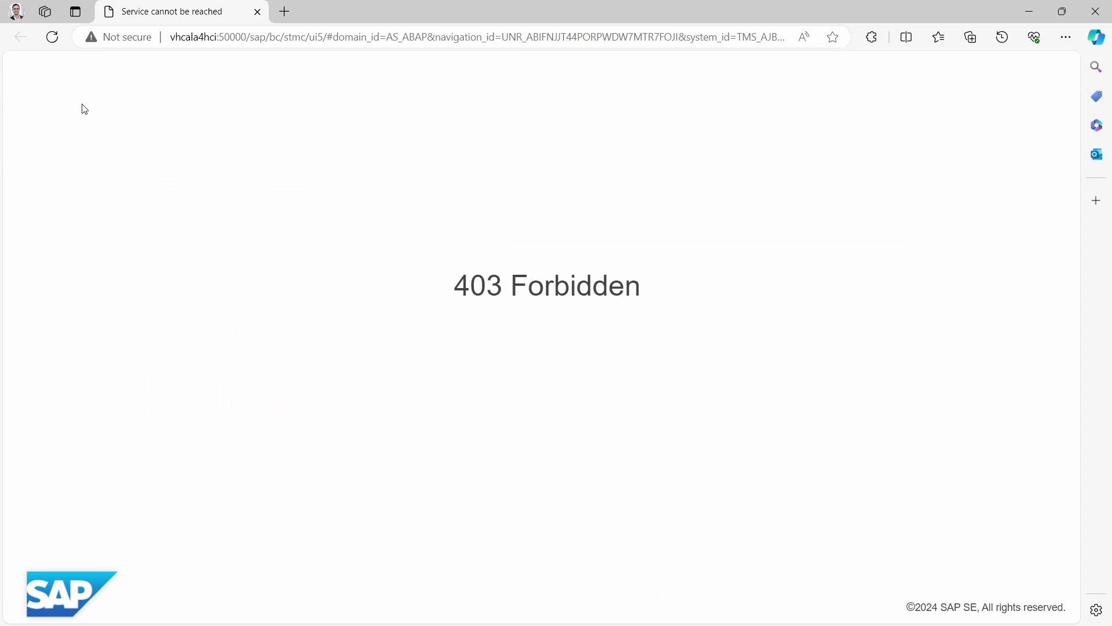
# - Reload the trace directory page in the browser and sign in with the username developer and the account password
pyautogui.click(54, 39)
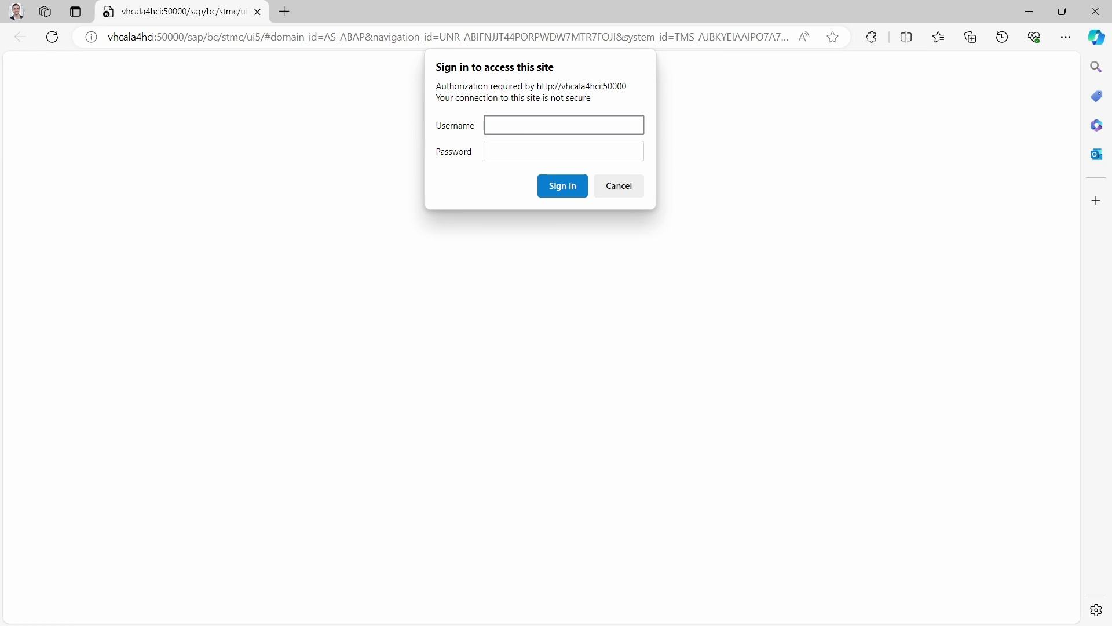
pyautogui.write('developer')
pyautogui.press('Tab')
pyautogui.write('••••••••••')
pyautogui.click(565, 185)
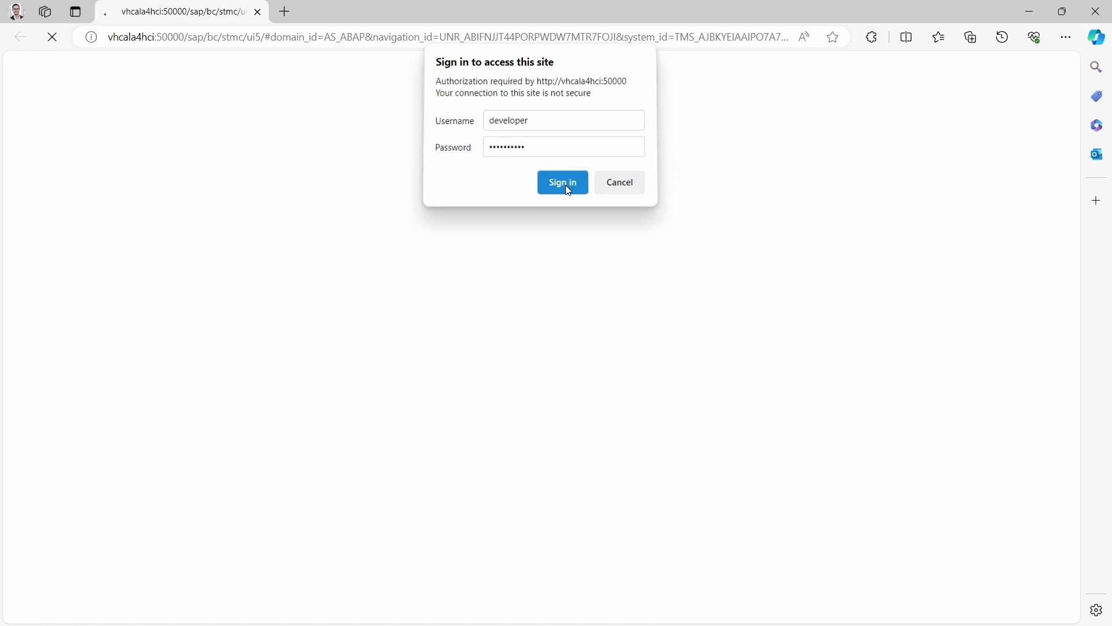
pyautogui.click(840, 62)
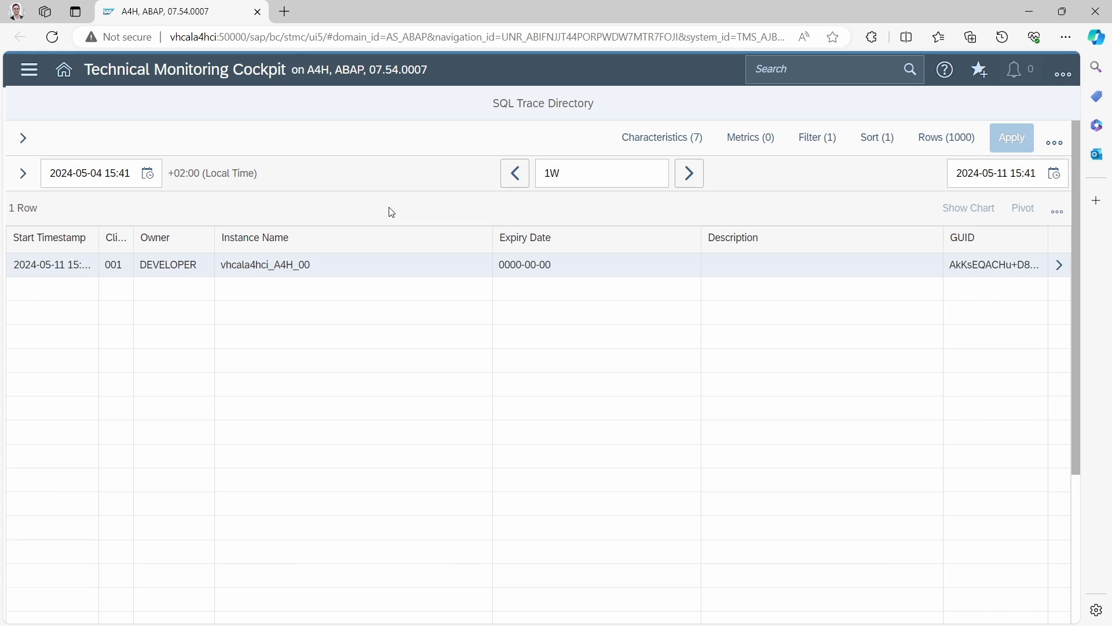
# - Examine the characteristics, metrics, filter, sort and row settings of the SQL Trace Directory, and expand its applied filter and sorting details
pyautogui.click(646, 143)
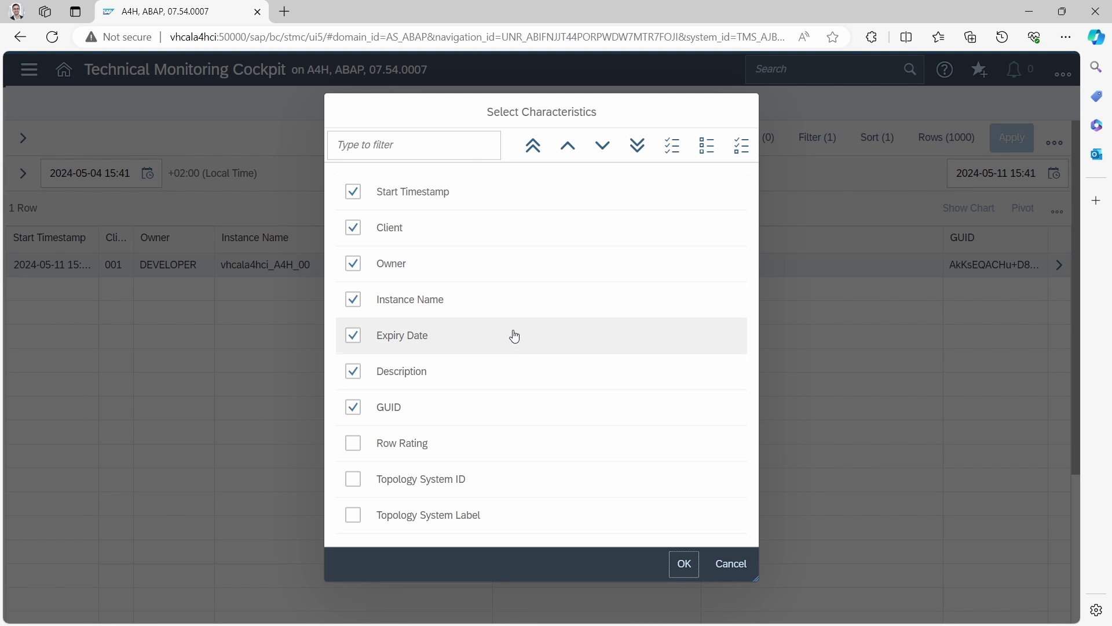
pyautogui.click(717, 575)
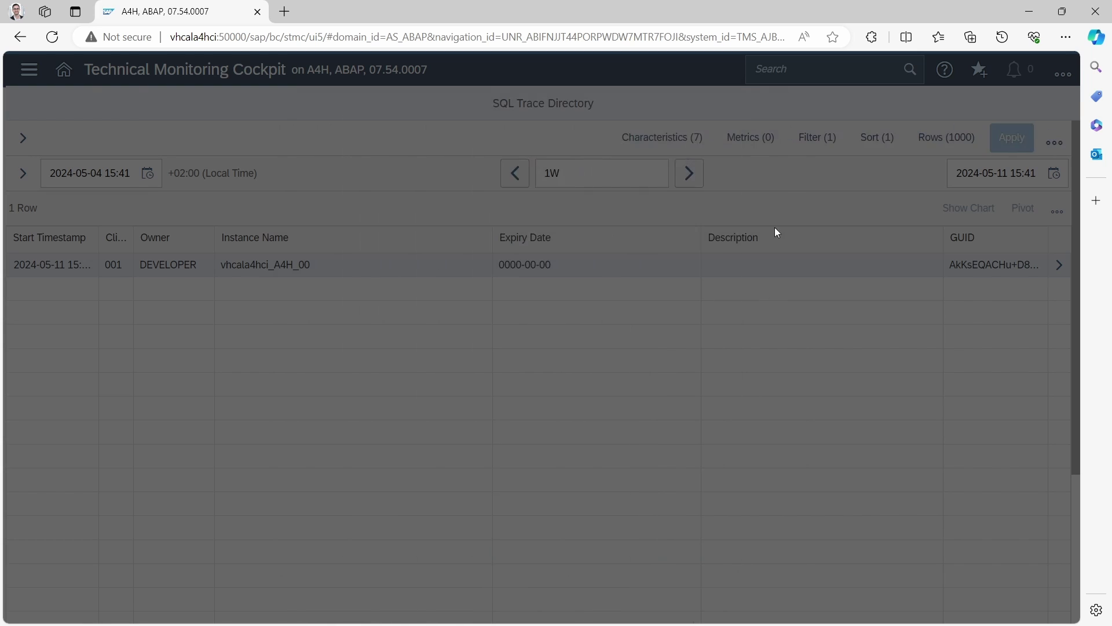
pyautogui.click(754, 135)
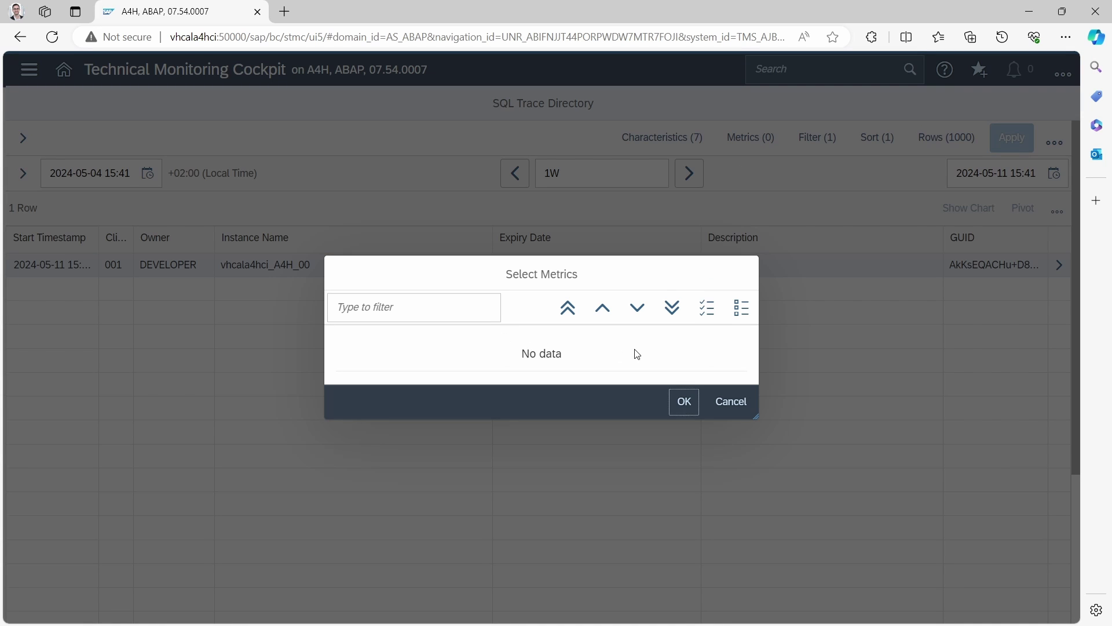
pyautogui.click(727, 404)
pyautogui.click(818, 140)
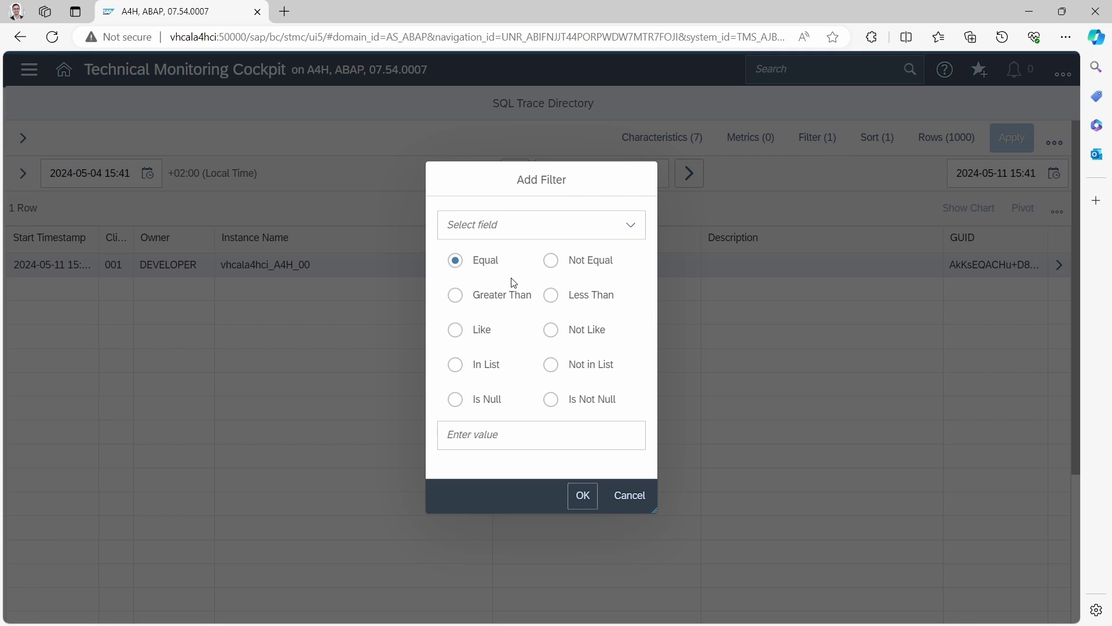
pyautogui.click(629, 497)
pyautogui.click(877, 138)
pyautogui.click(654, 510)
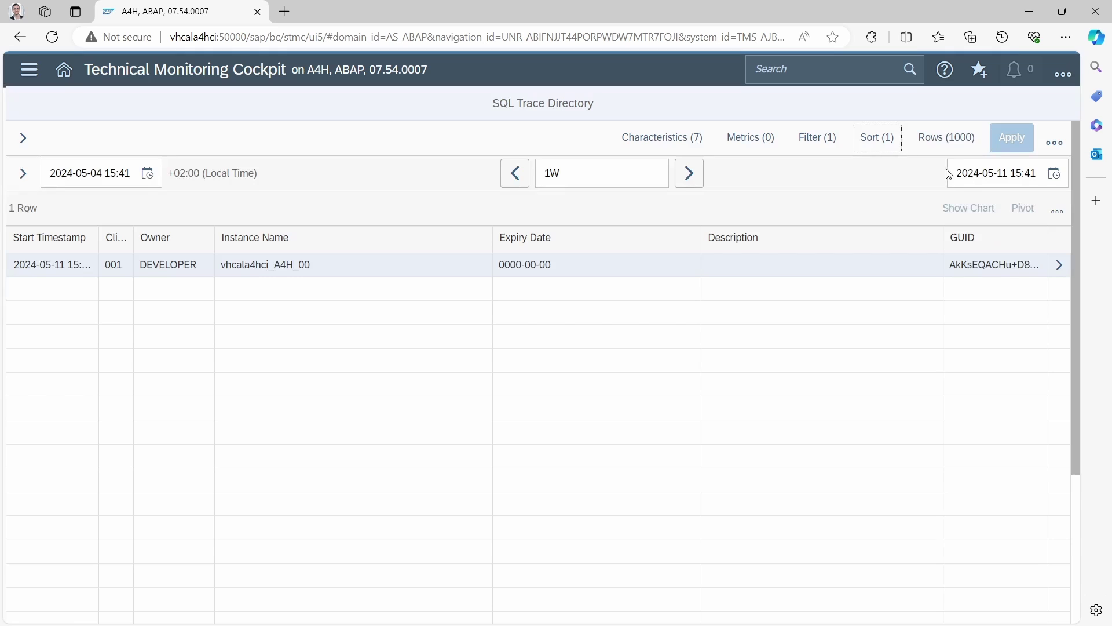
pyautogui.click(931, 139)
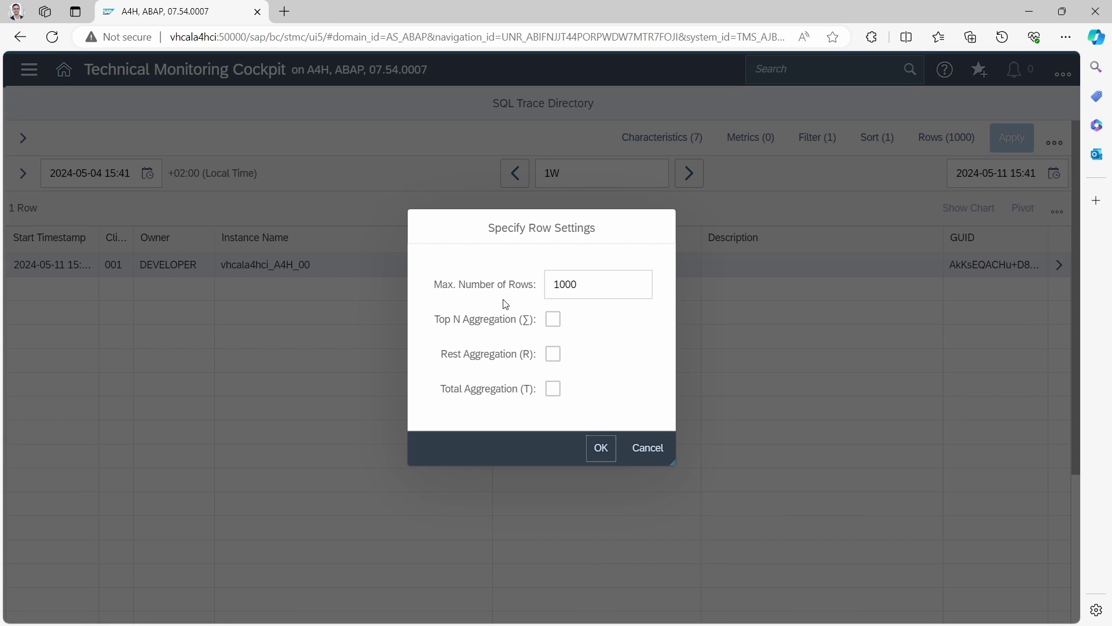
pyautogui.click(649, 448)
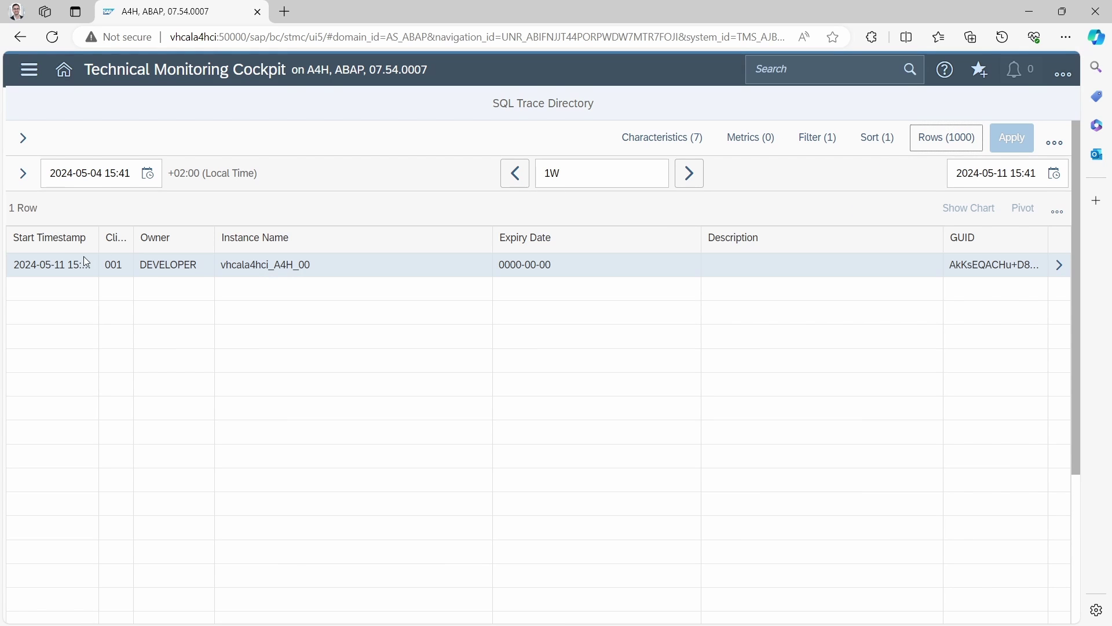
pyautogui.click(23, 138)
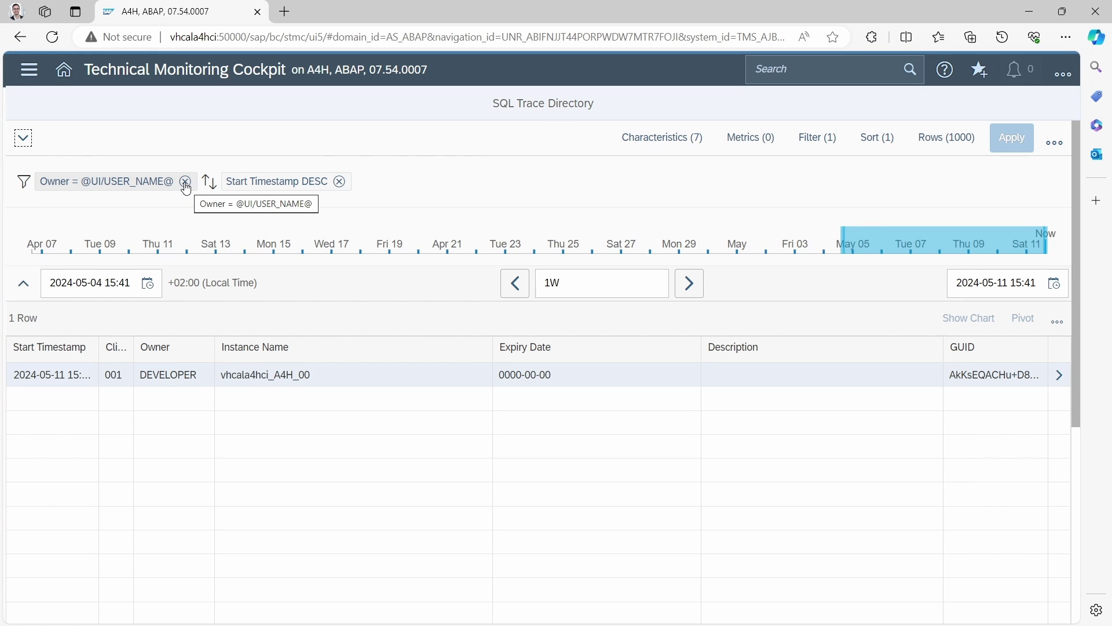
# - Remove the owner filter from the SQL Trace Directory, apply the change, and open the Trace Analysis of the listed trace
pyautogui.click(185, 182)
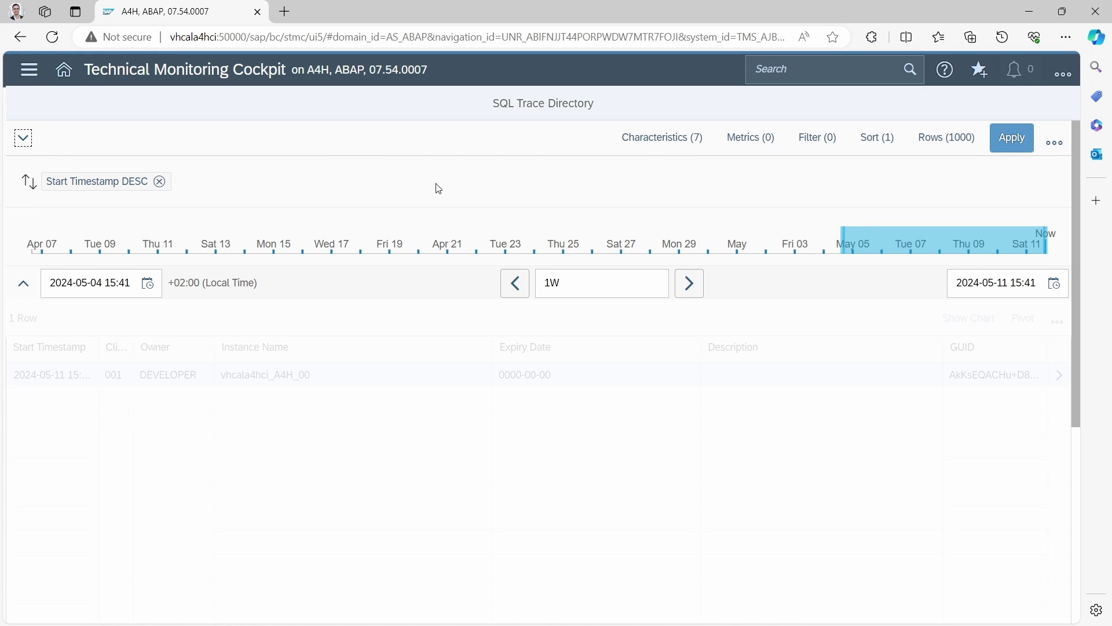
pyautogui.click(1010, 139)
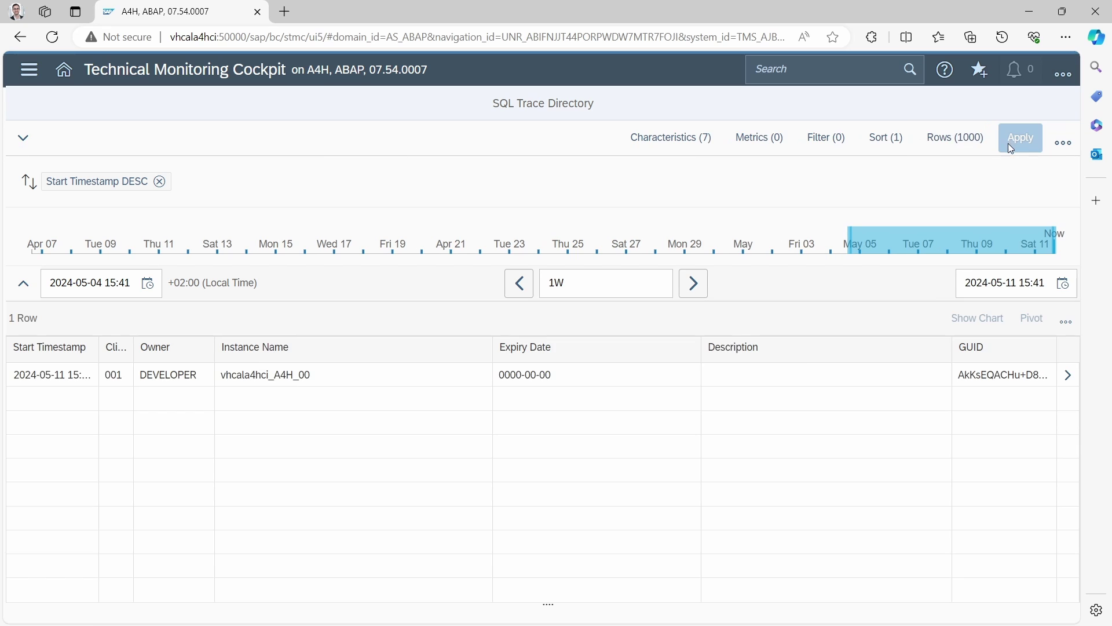
pyautogui.click(1068, 376)
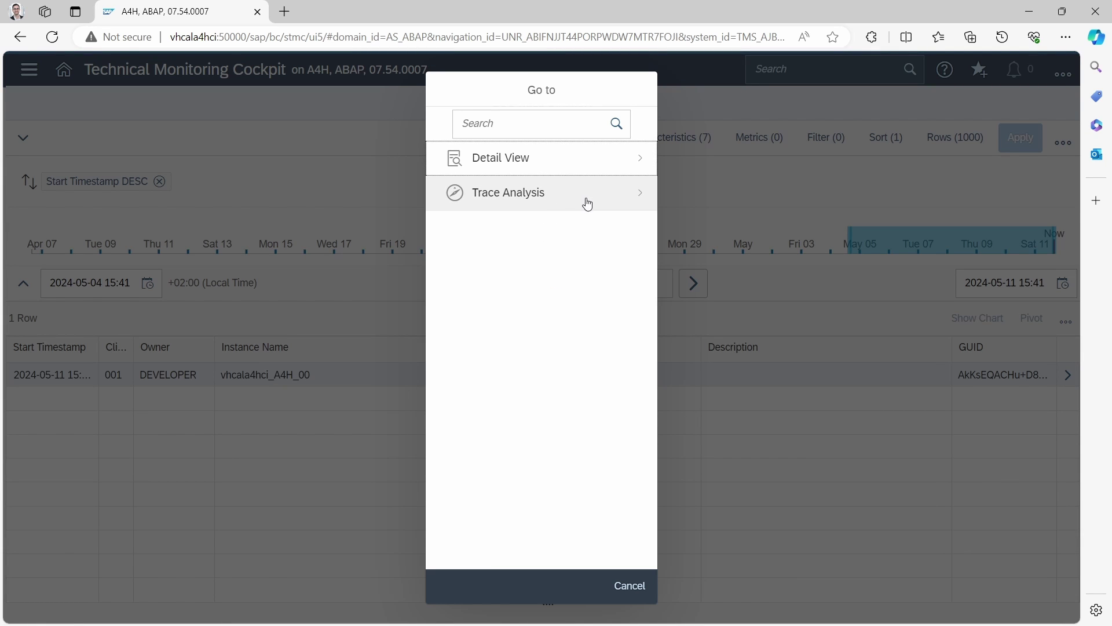
pyautogui.click(566, 205)
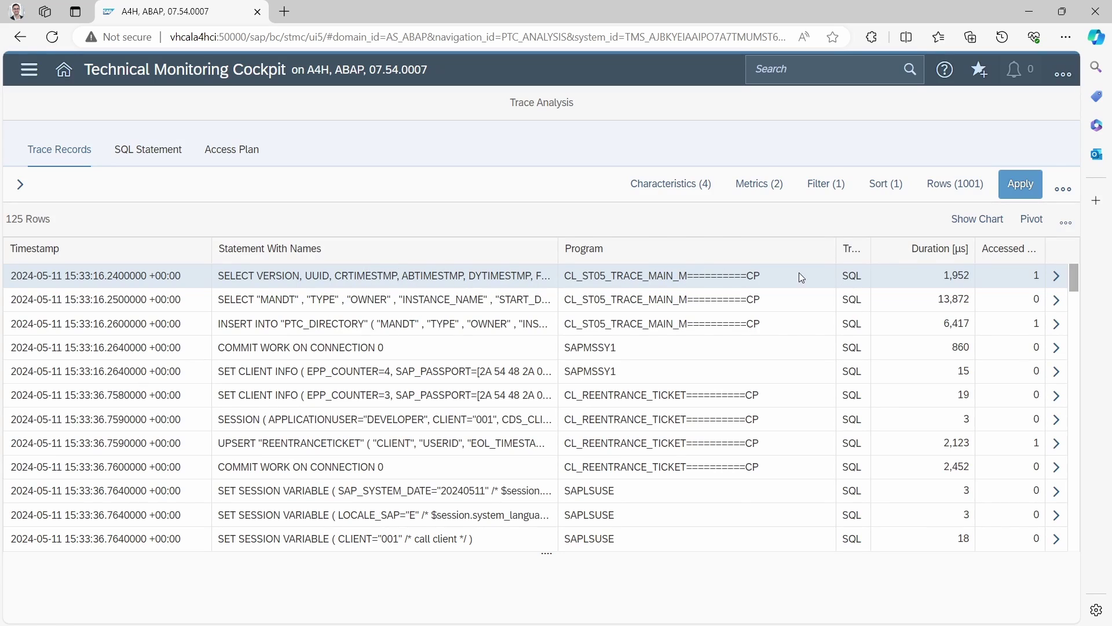
# - Sort the trace records by duration in descending order, inspect the slowest record's SQL Statement, and return to the trace records
pyautogui.click(927, 254)
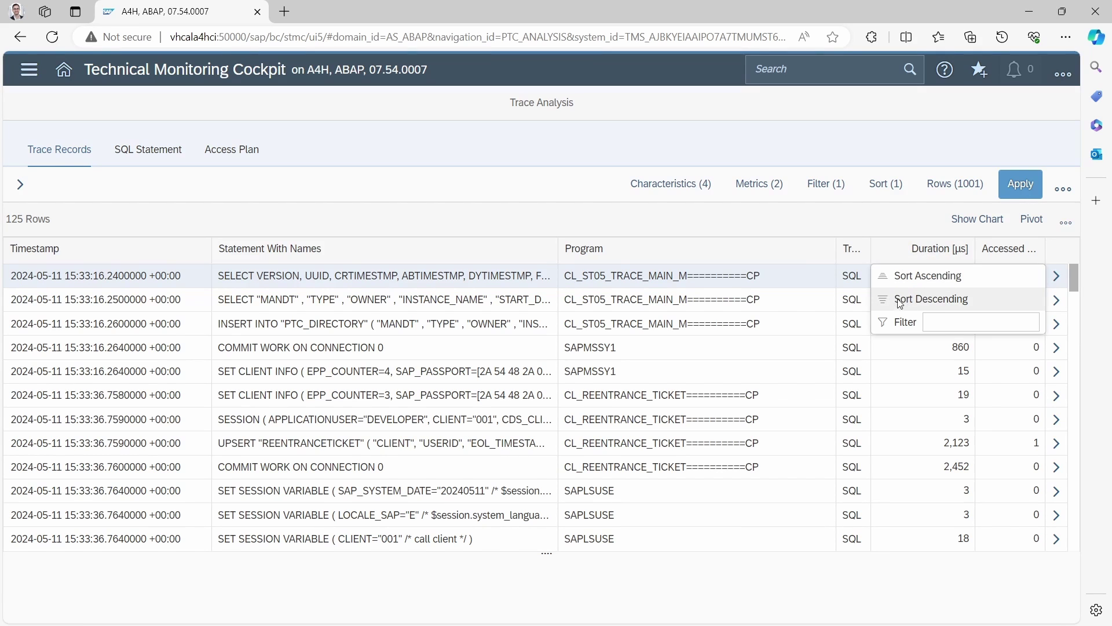
pyautogui.click(937, 300)
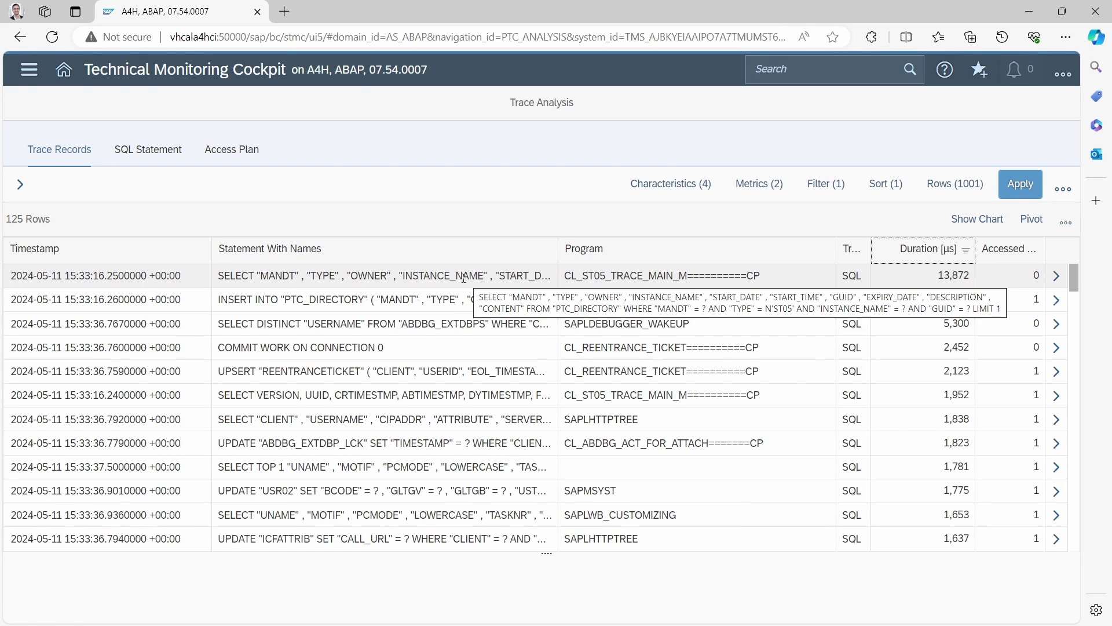
pyautogui.click(525, 273)
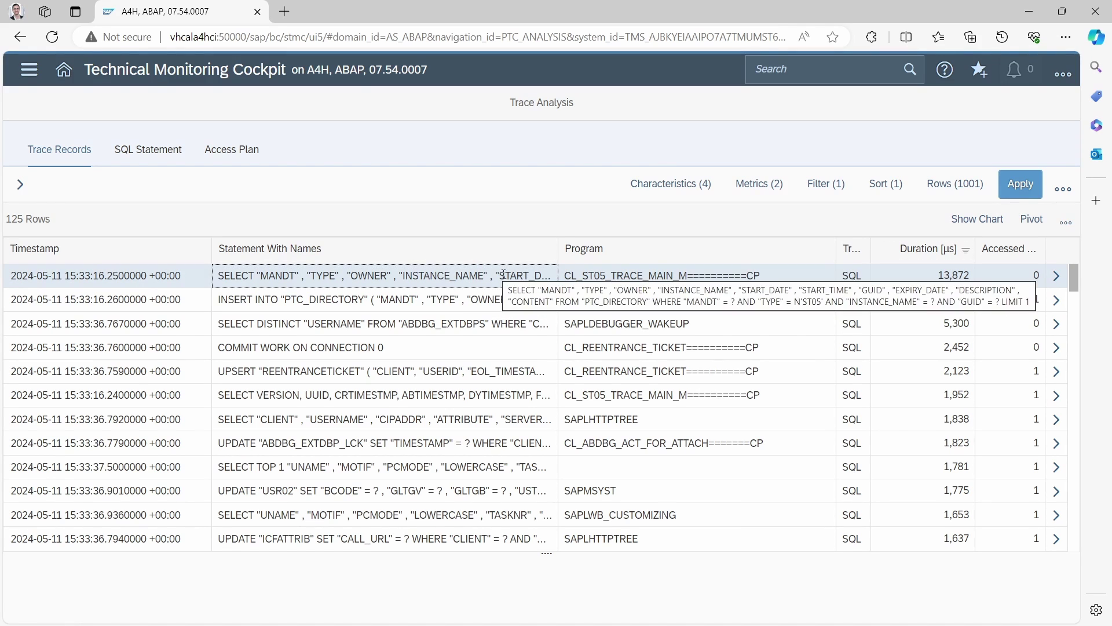
pyautogui.click(1057, 277)
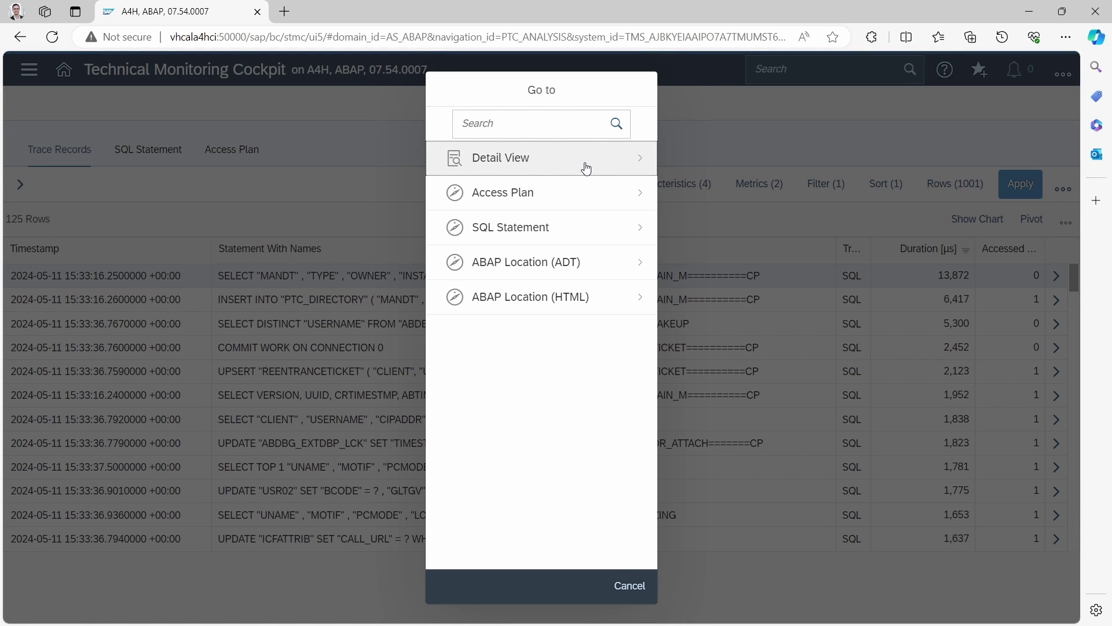
pyautogui.click(568, 234)
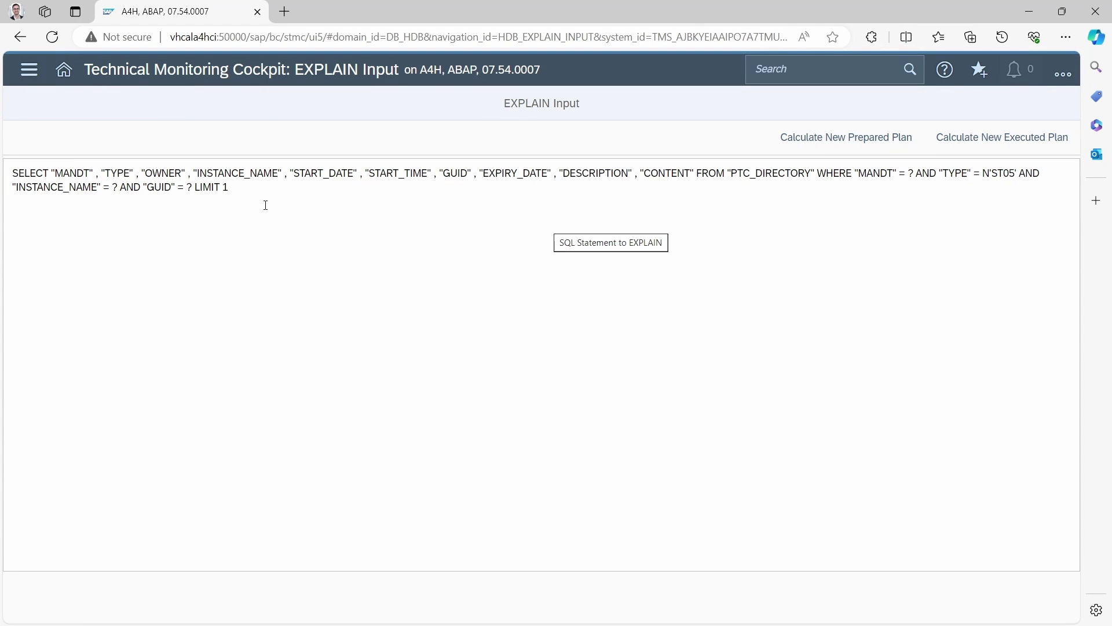
pyautogui.doubleClick(191, 187)
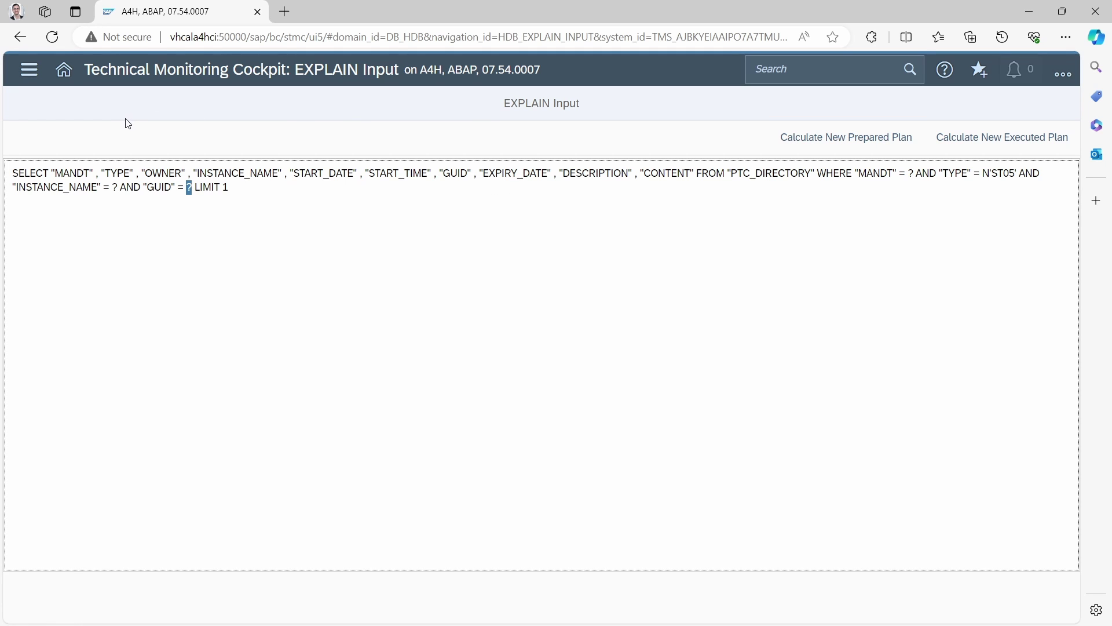
pyautogui.click(22, 39)
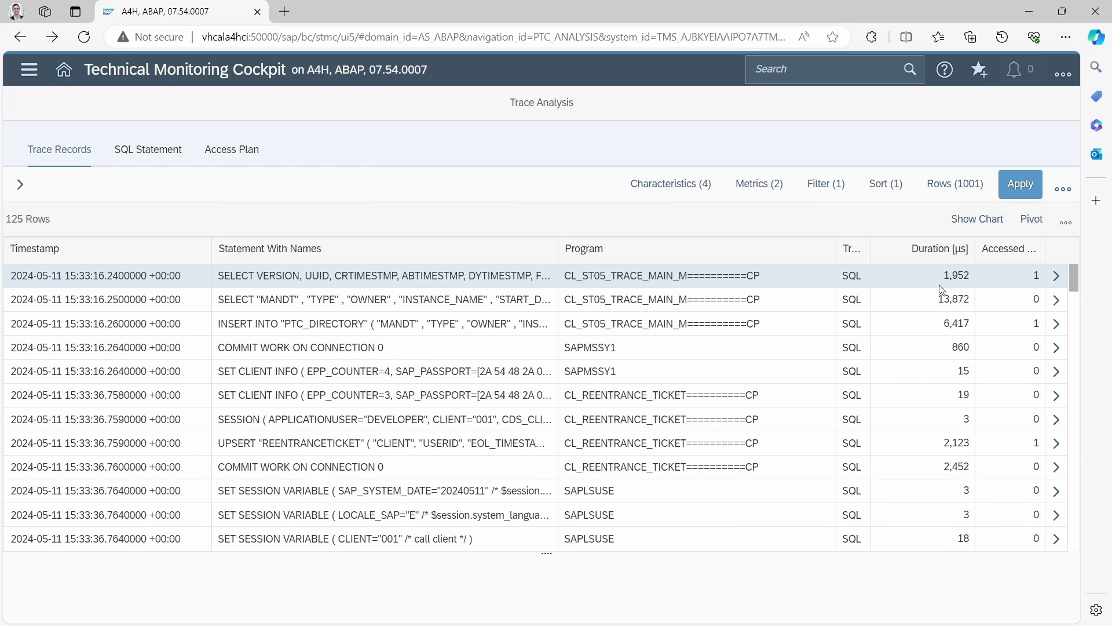
# - Examine the first trace record's prepared Access Plan, including its operator, table and index details, and return to the trace records
pyautogui.click(1054, 275)
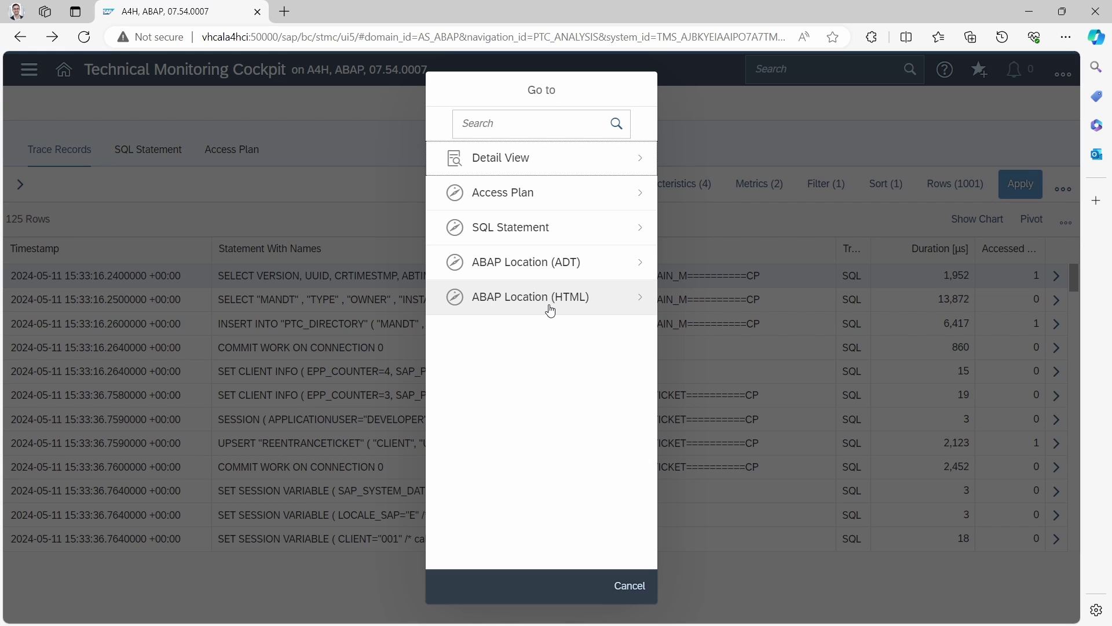
pyautogui.click(550, 201)
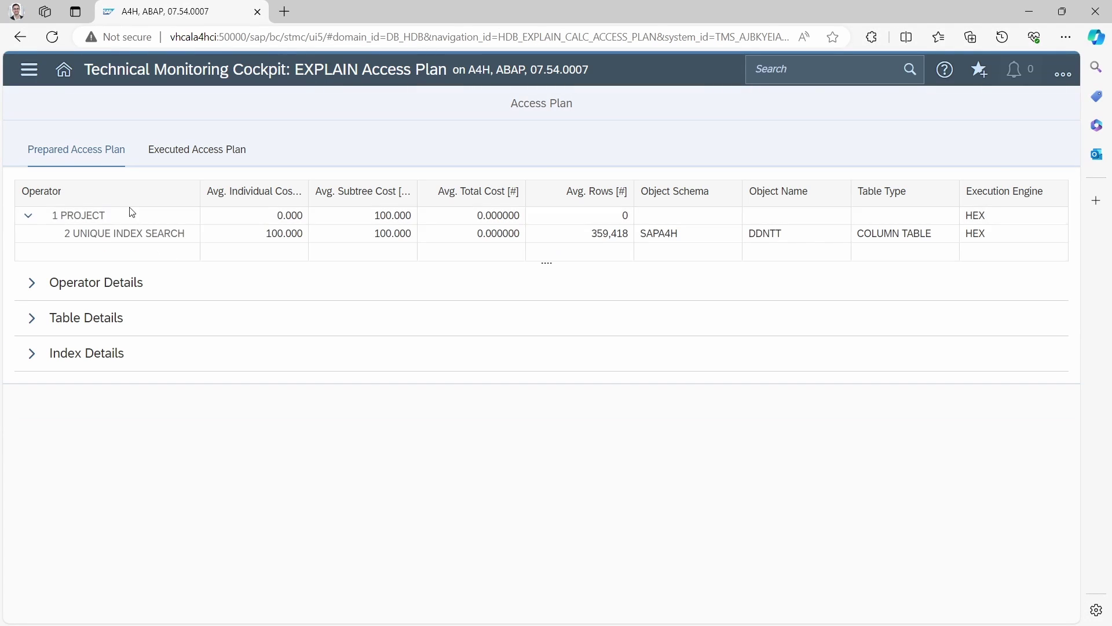
pyautogui.click(32, 283)
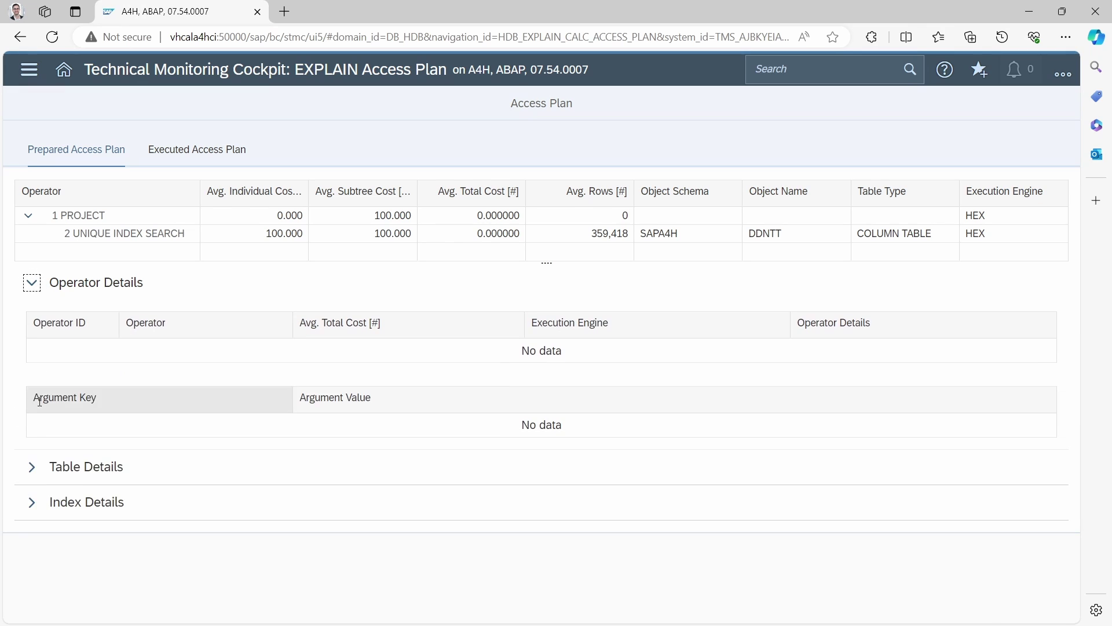
pyautogui.click(32, 466)
pyautogui.scroll(-1, 66, 508)
pyautogui.click(32, 591)
pyautogui.scroll(-3, 87, 539)
pyautogui.scroll(4, 92, 527)
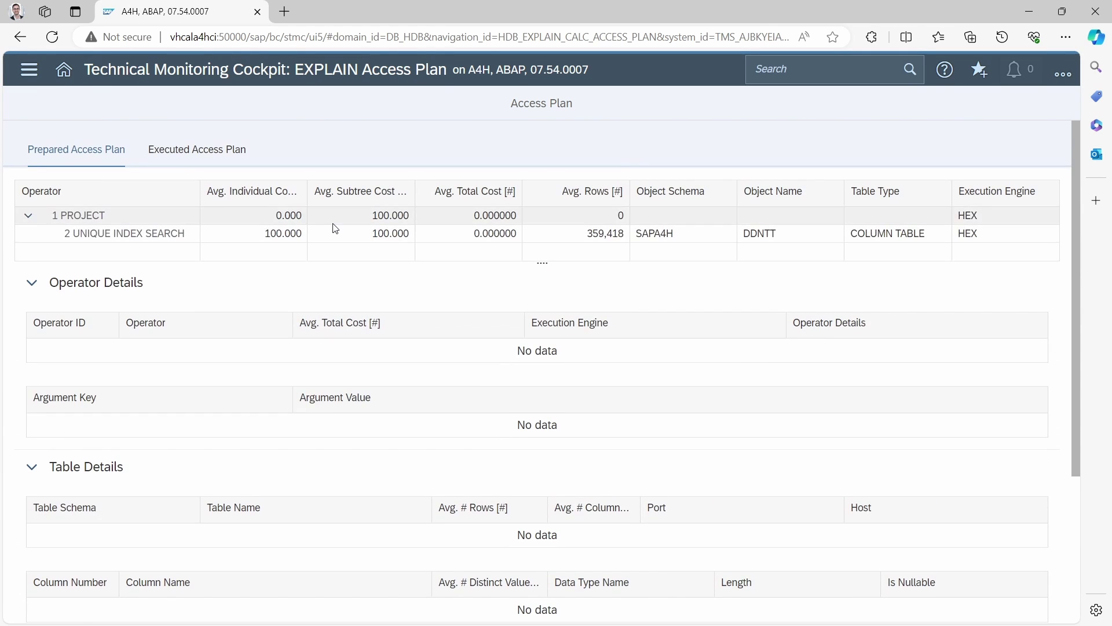
pyautogui.click(197, 150)
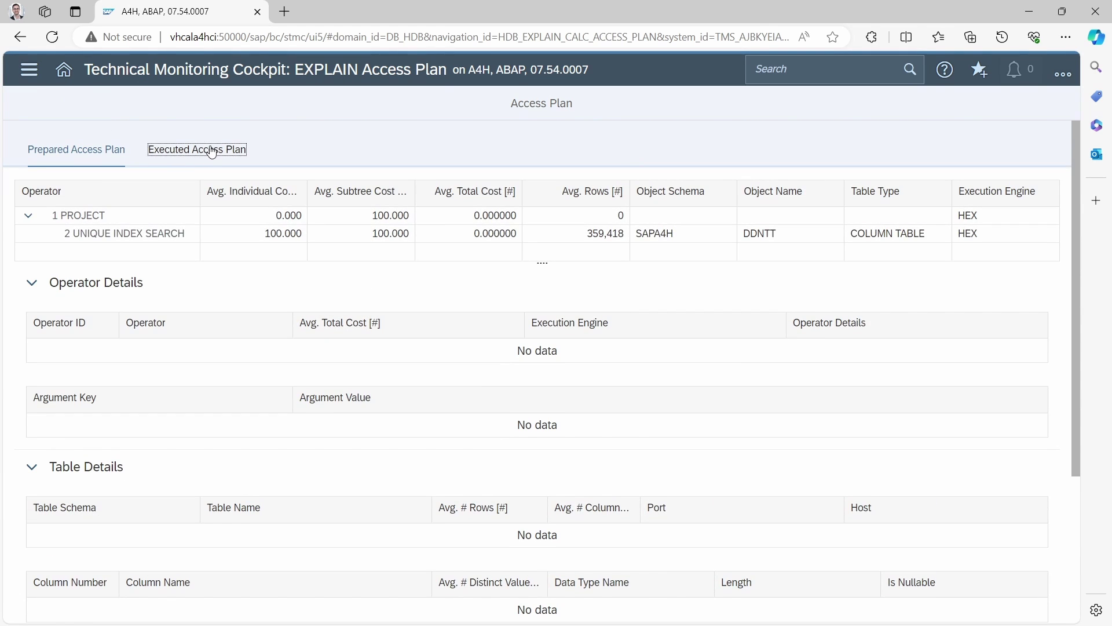
pyautogui.click(20, 39)
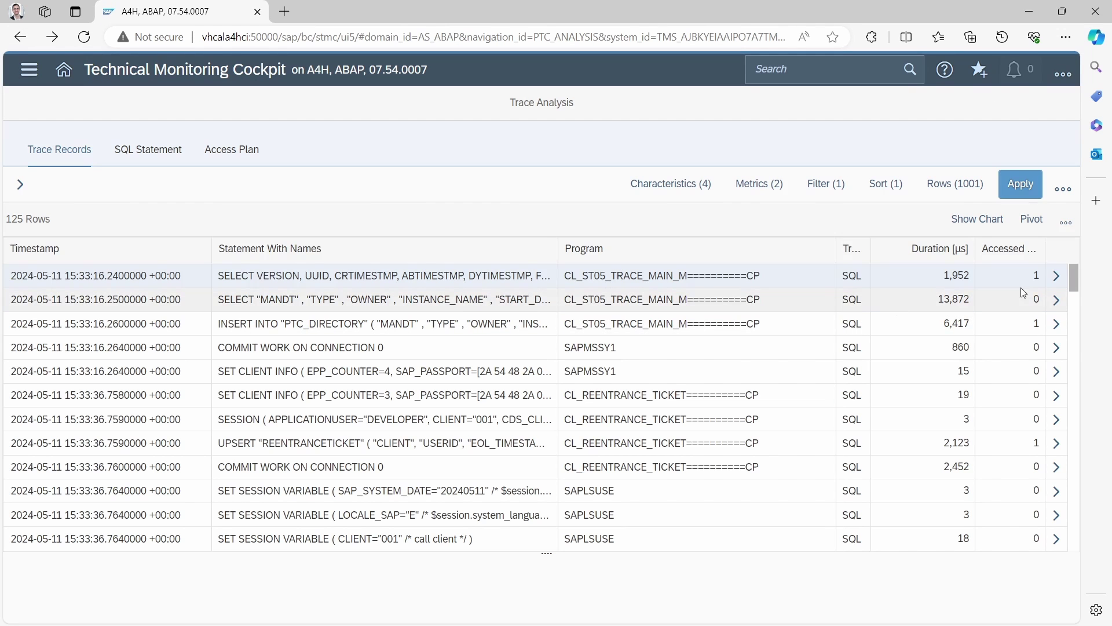
# - View the HTML ABAP location of the first trace record and return to the Trace Analysis page
pyautogui.click(1057, 275)
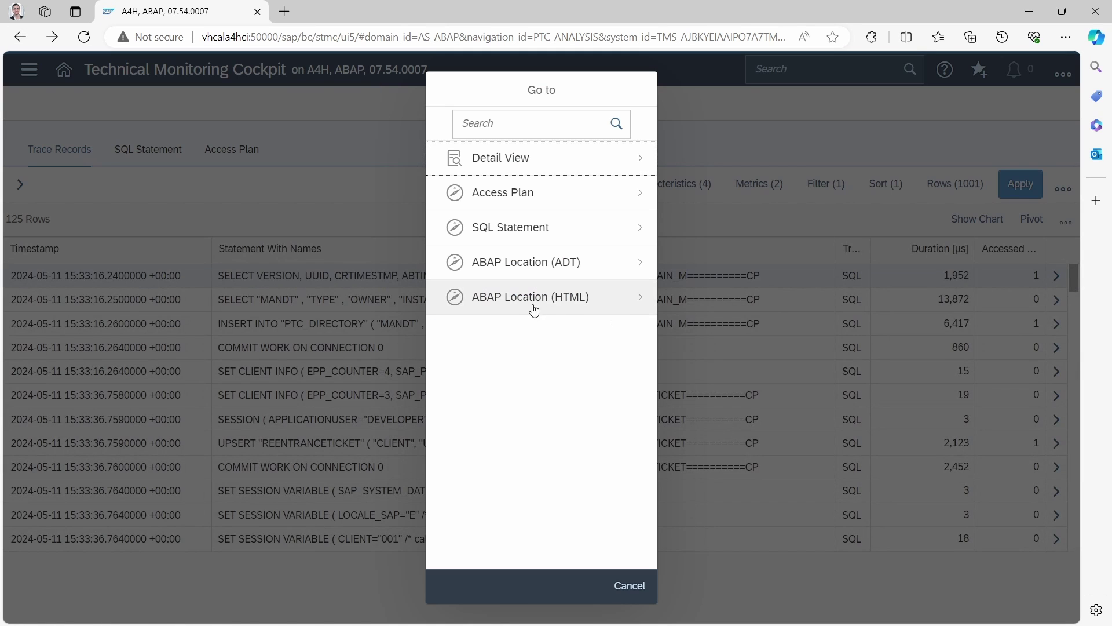
pyautogui.click(559, 303)
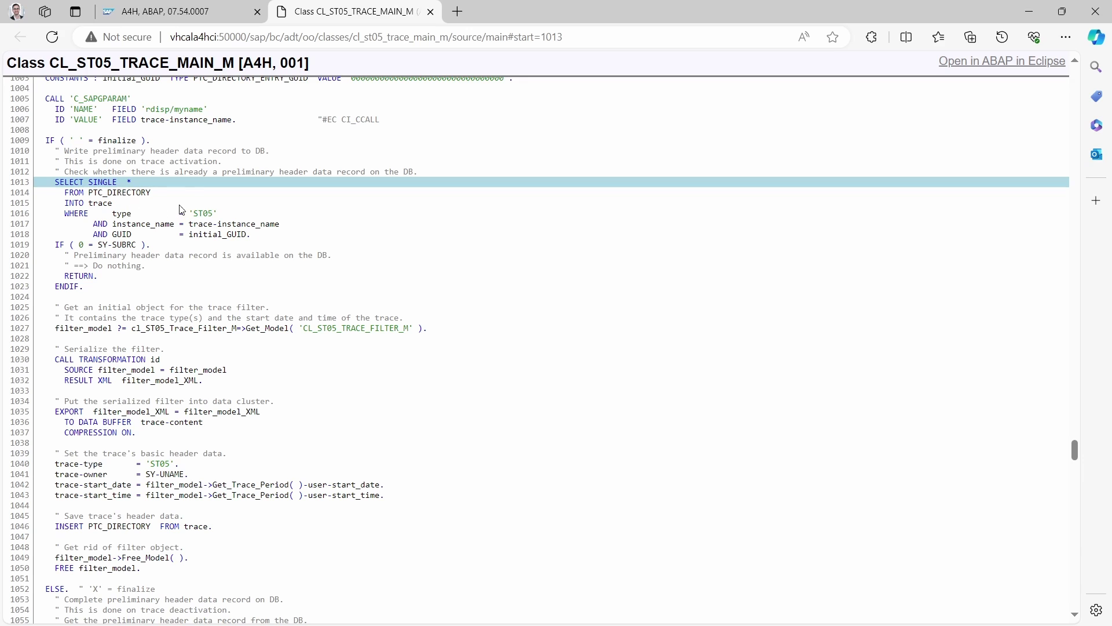
pyautogui.click(196, 17)
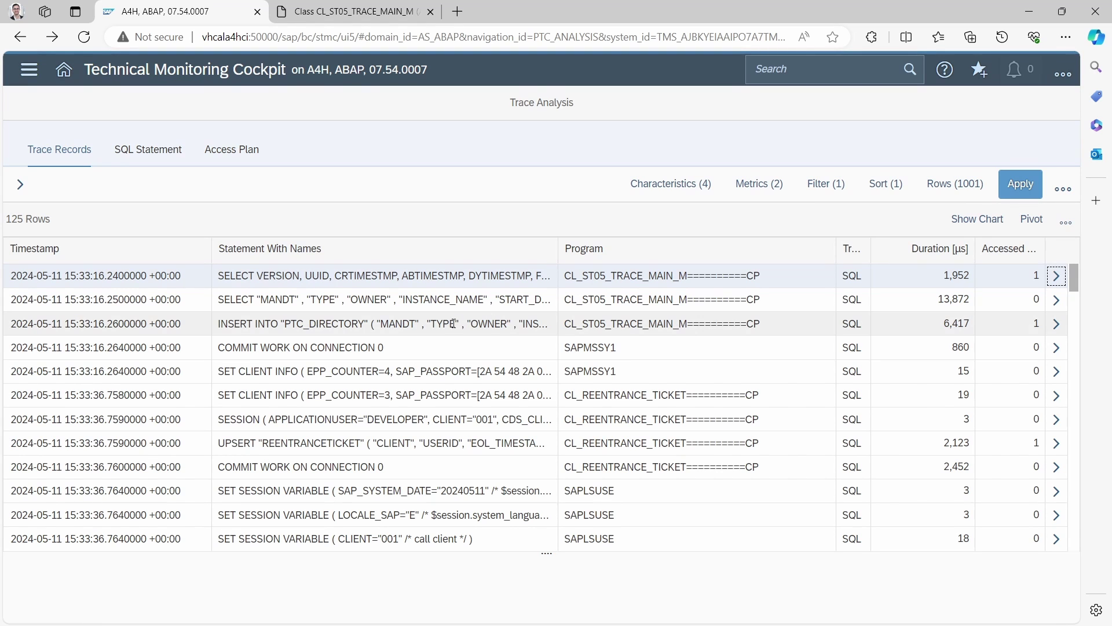
# - Filter the trace records by program down to those of Z_EXAMPLE_SQL_TRACE
pyautogui.scroll(-3, 455, 323)
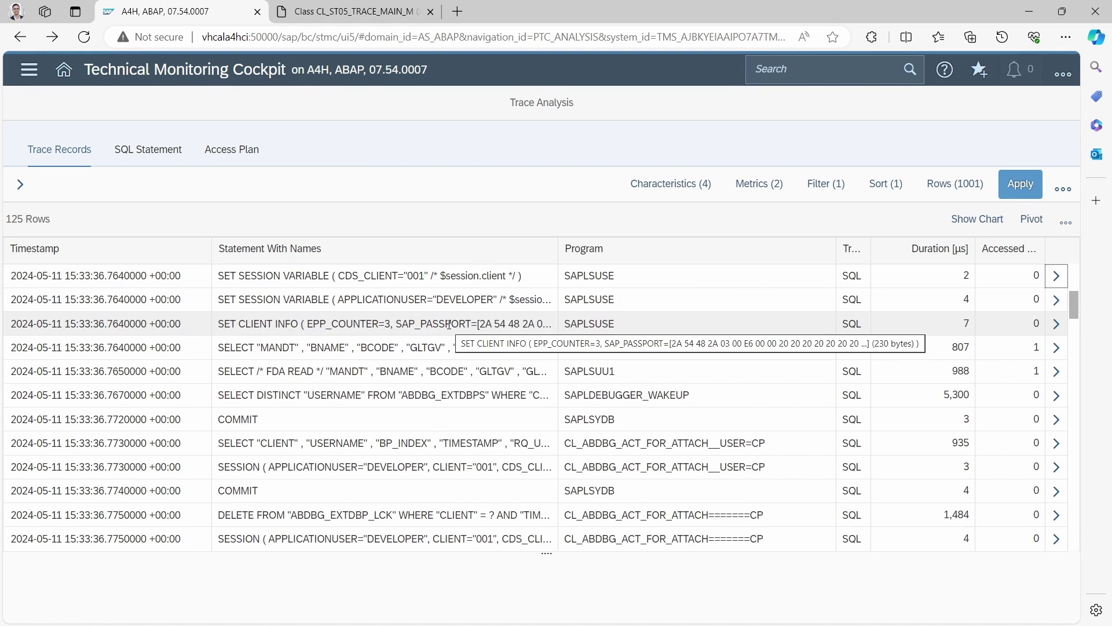
pyautogui.scroll(3, 448, 324)
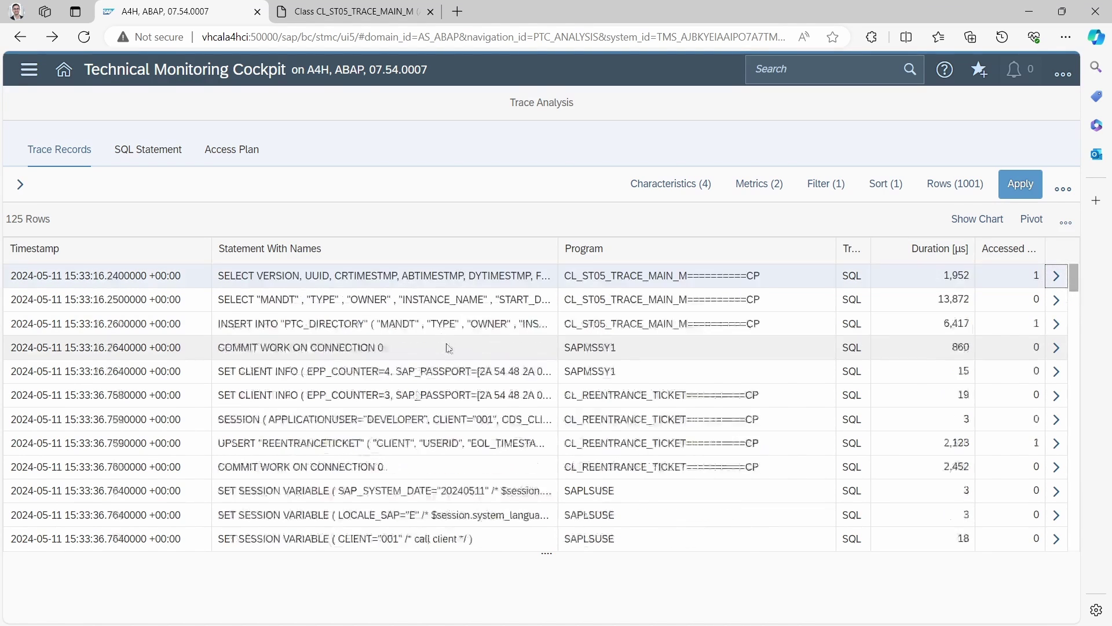
pyautogui.click(816, 258)
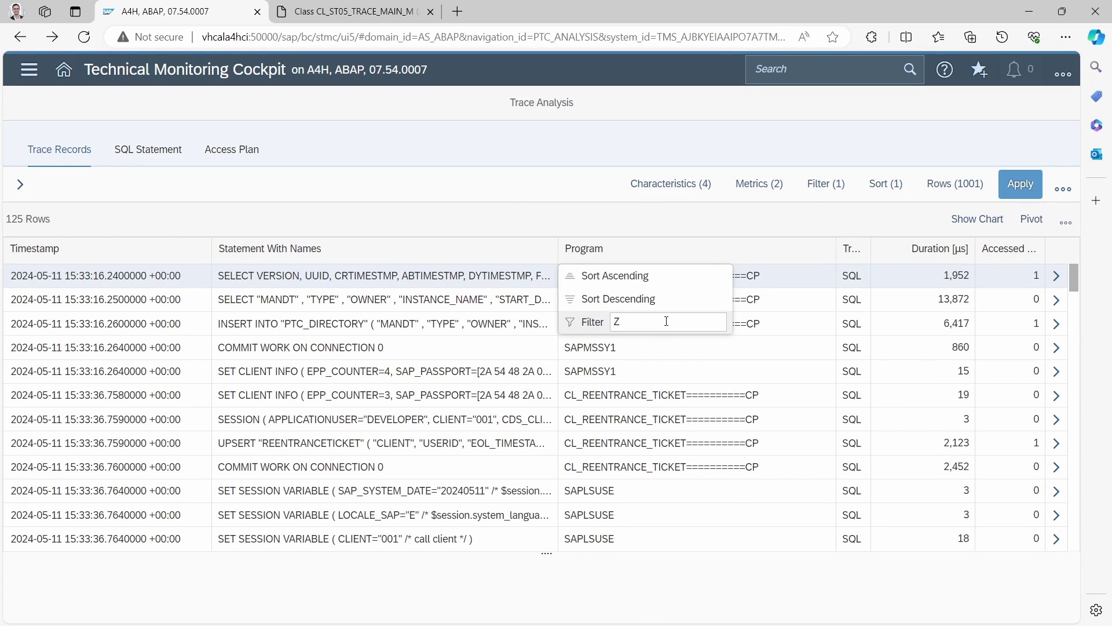
pyautogui.press('Return')
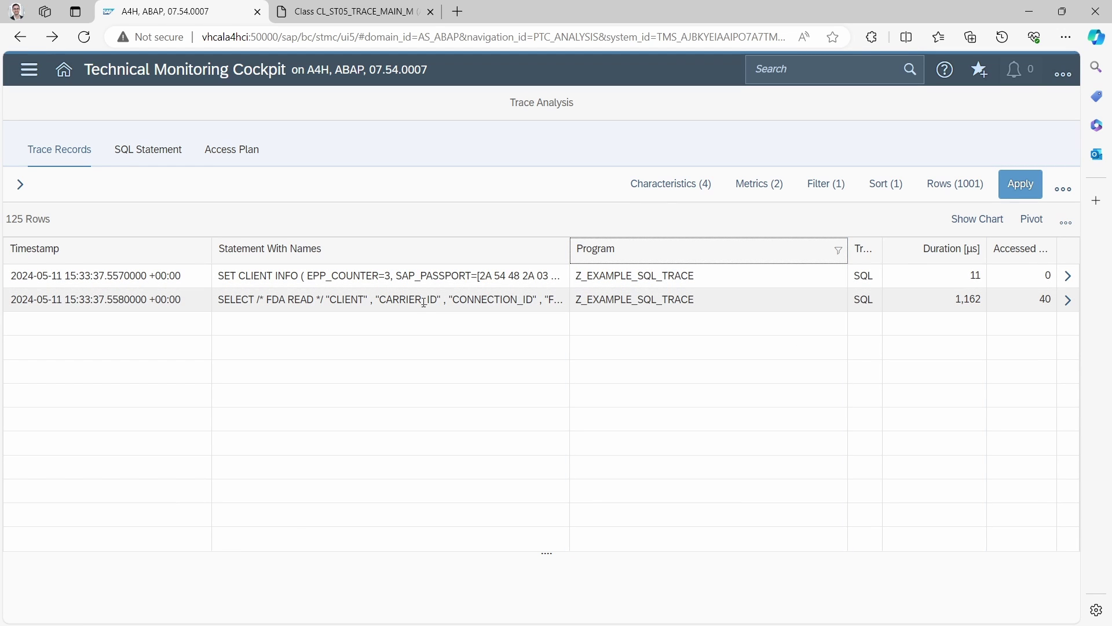
# - View the HTML ABAP location of the Z_EXAMPLE_SQL_TRACE SELECT record and return to the Trace Analysis page
pyautogui.click(387, 303)
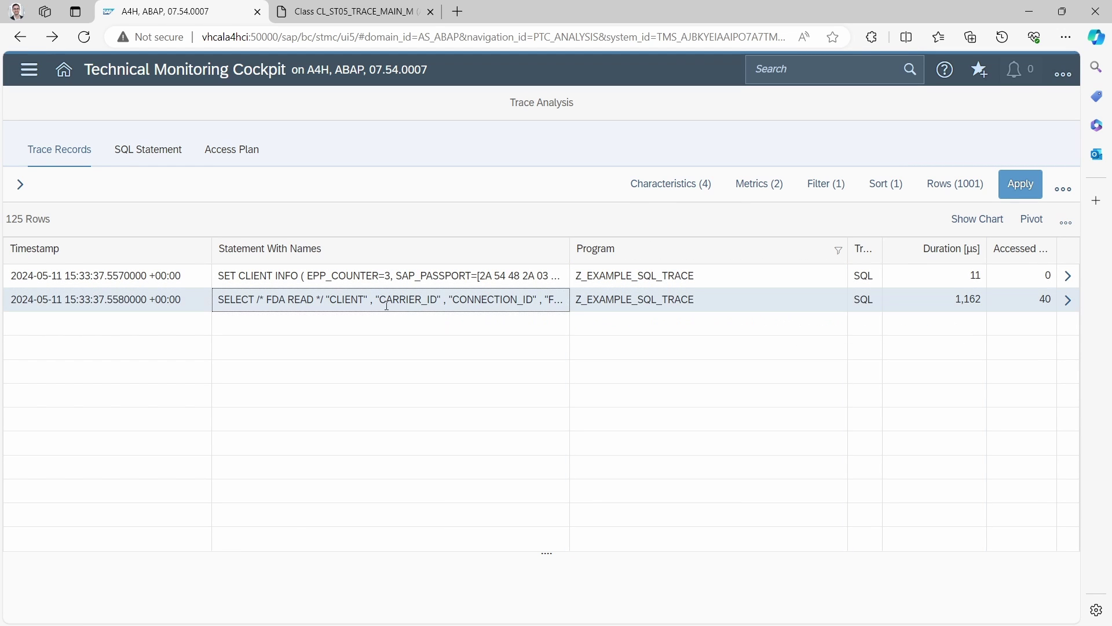
pyautogui.click(1068, 300)
pyautogui.click(564, 309)
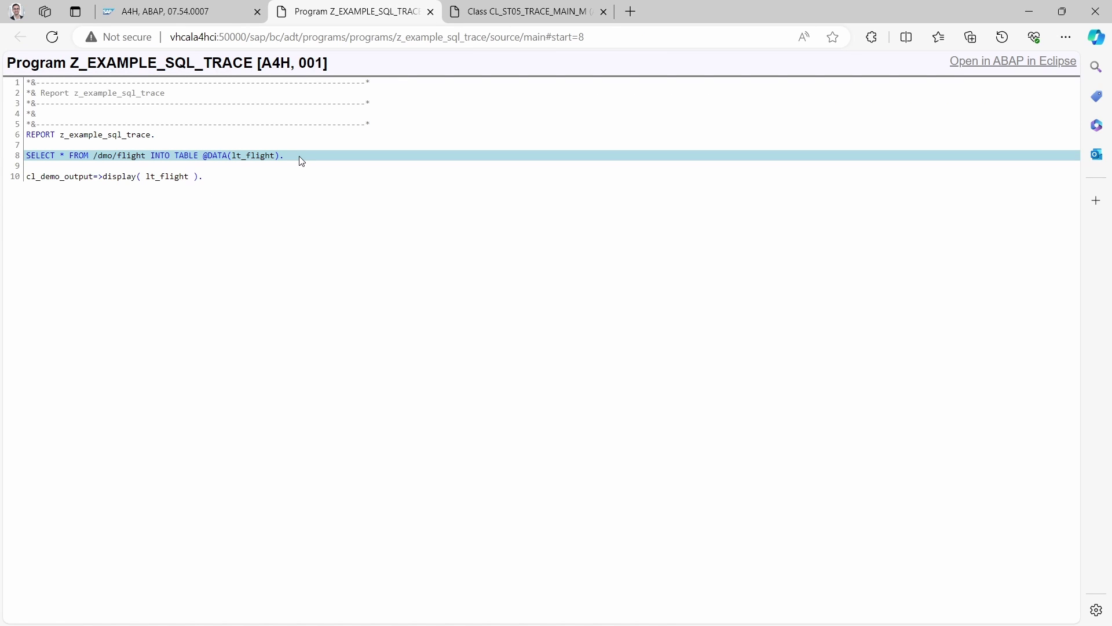
pyautogui.click(168, 12)
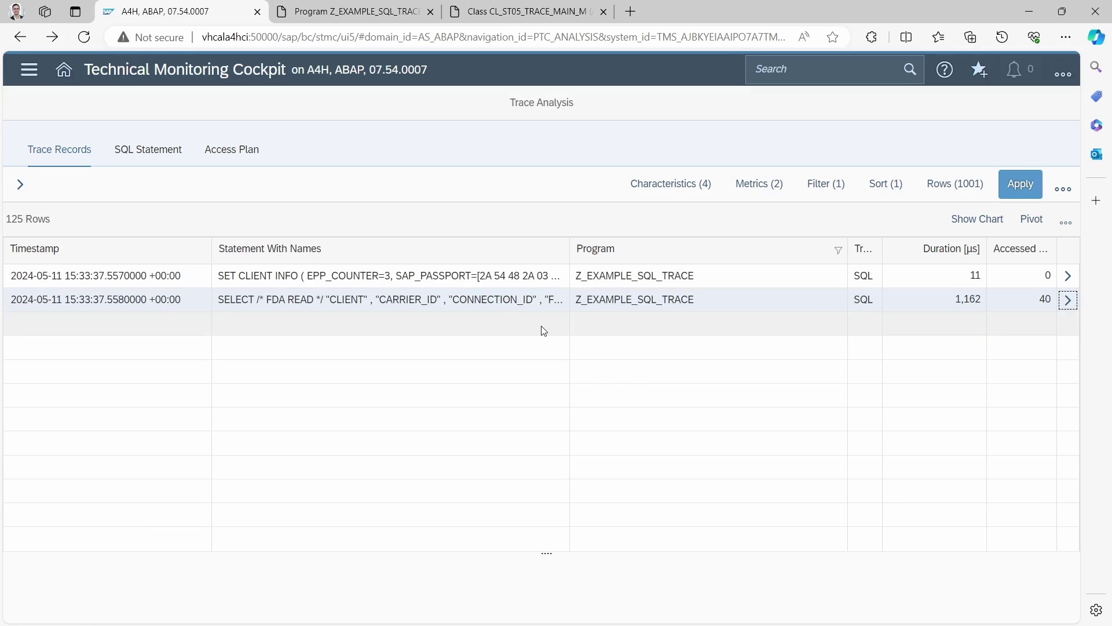
# - Open the navigation targets for the SELECT record of Z_EXAMPLE_SQL_TRACE
pyautogui.click(1073, 297)
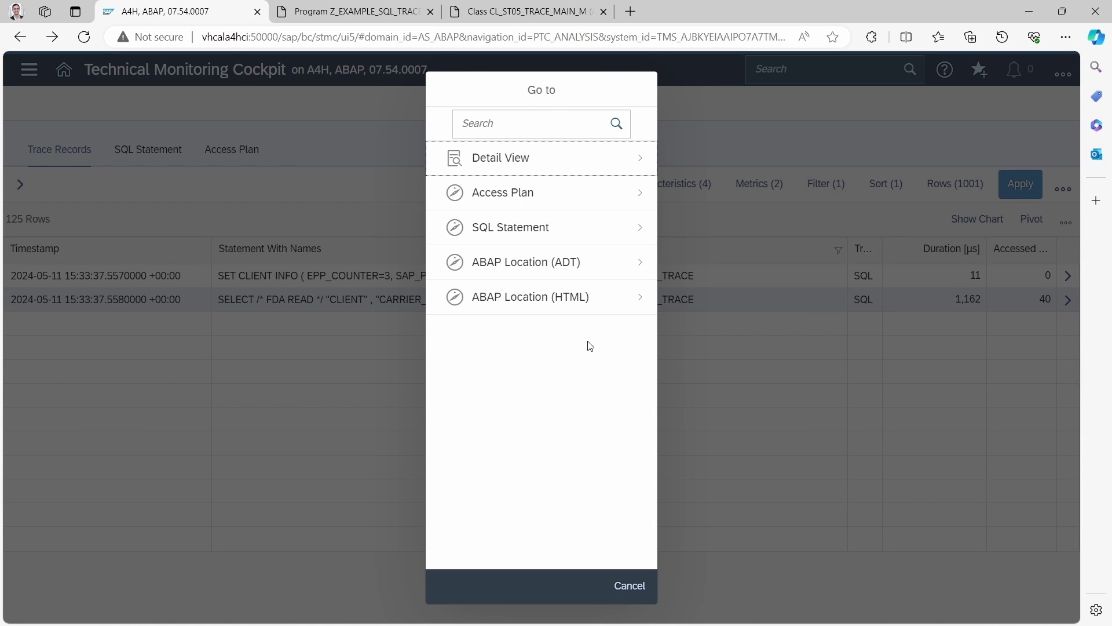